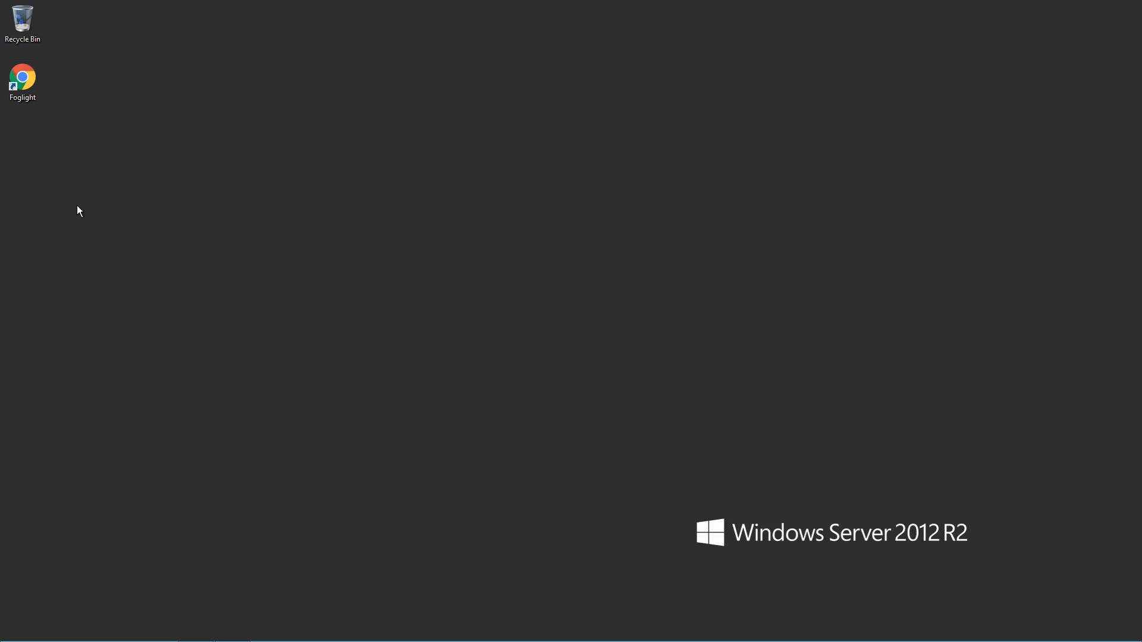
Launch the Foglight console and sign in with the administrator user name and password.
double_click(32, 84)
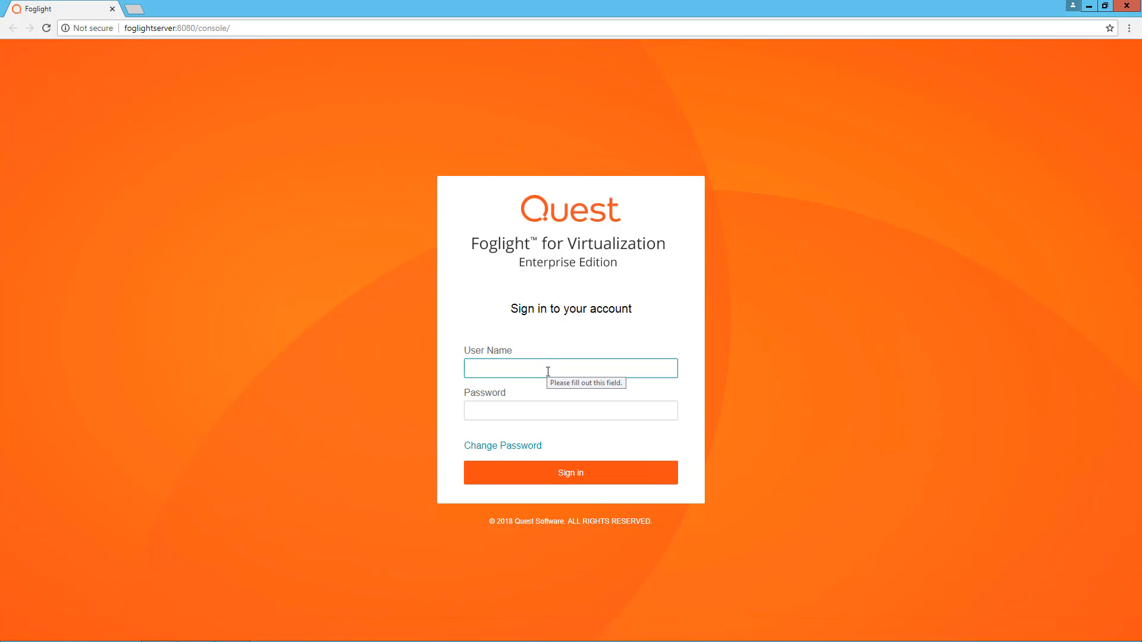
type("foglight")
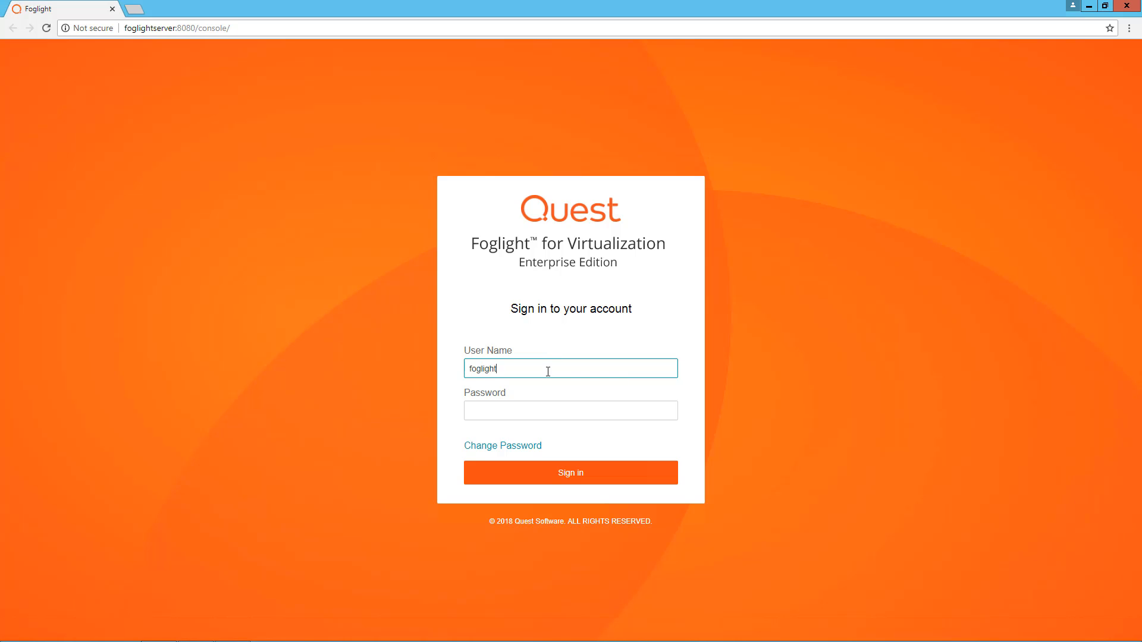
key("Tab")
type("foglight")
key("Return")
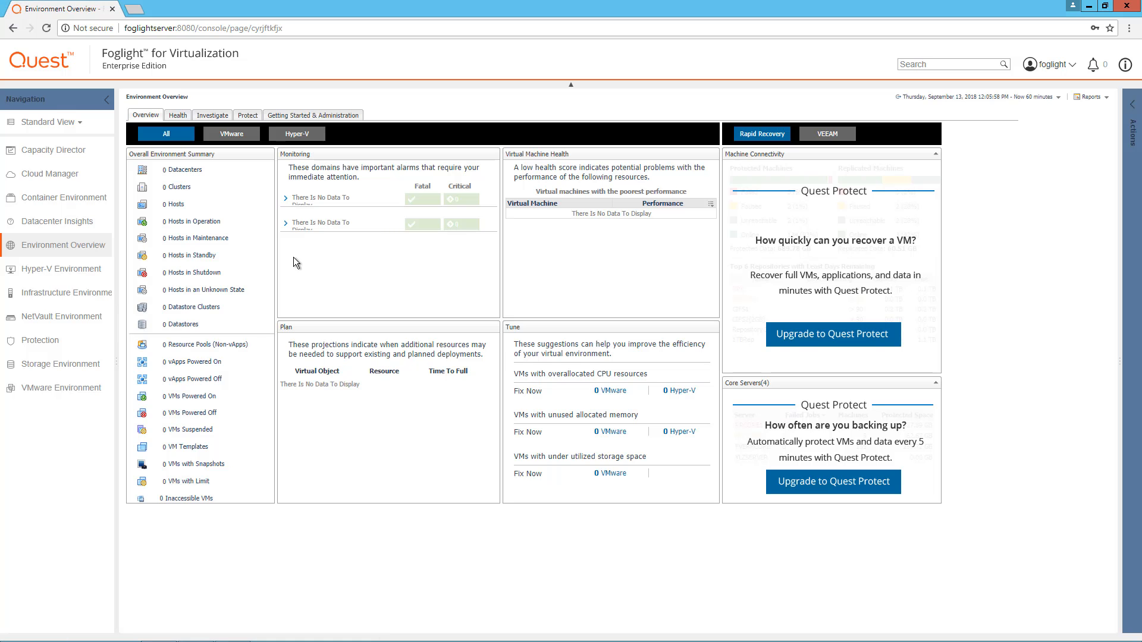
Switch navigation to Expert View and go to Administration > Users & Security > Directory Services Settings.
left_click(78, 124)
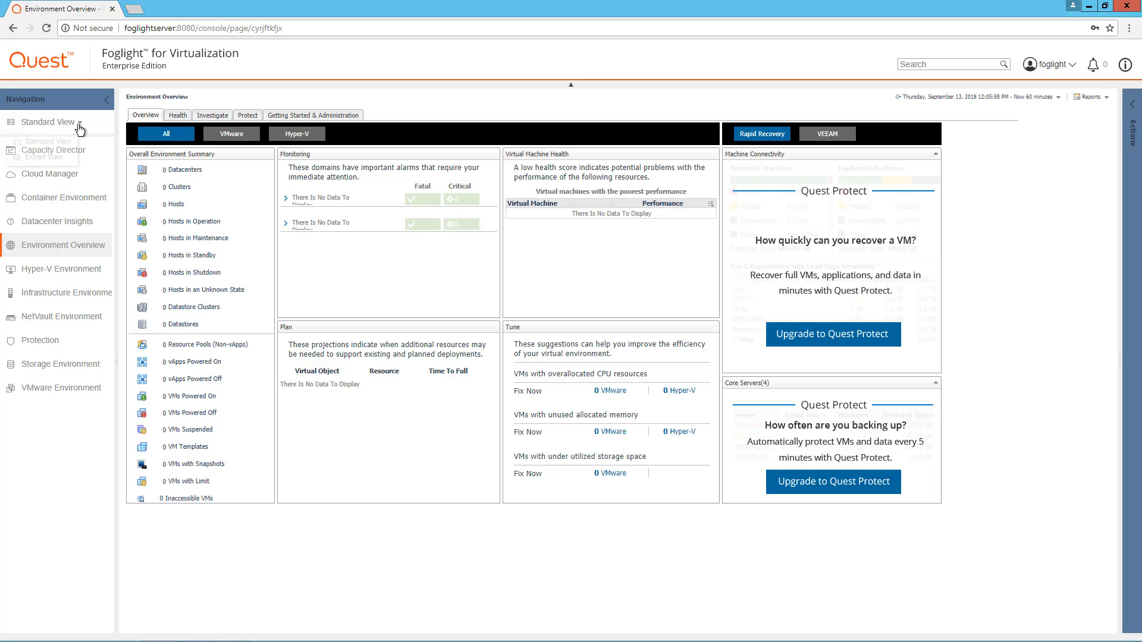
left_click(60, 156)
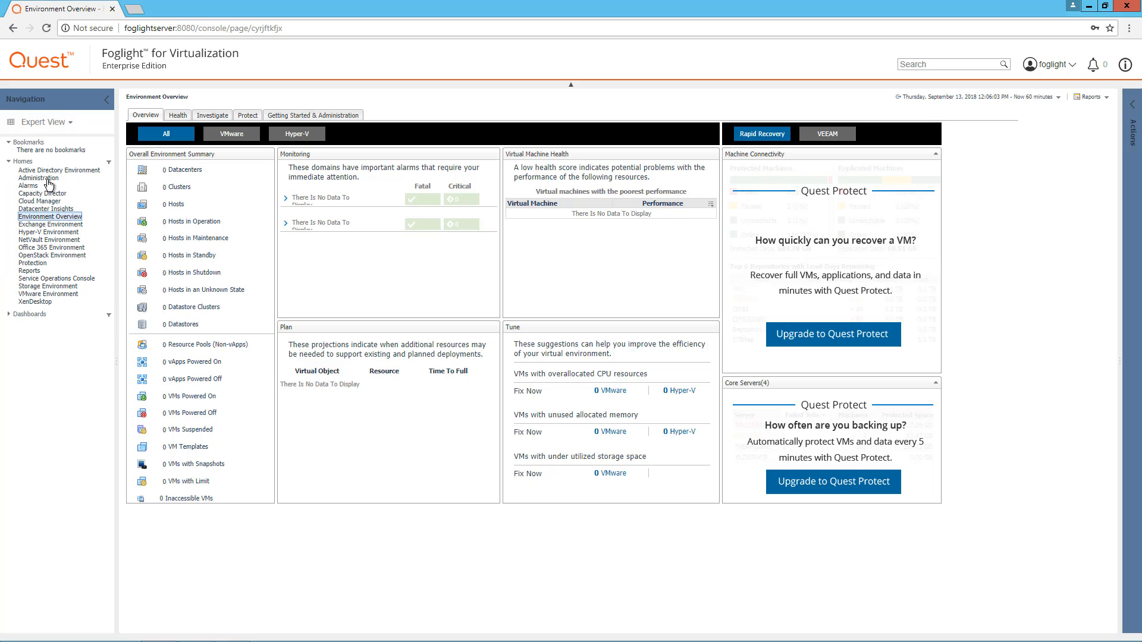
left_click(47, 178)
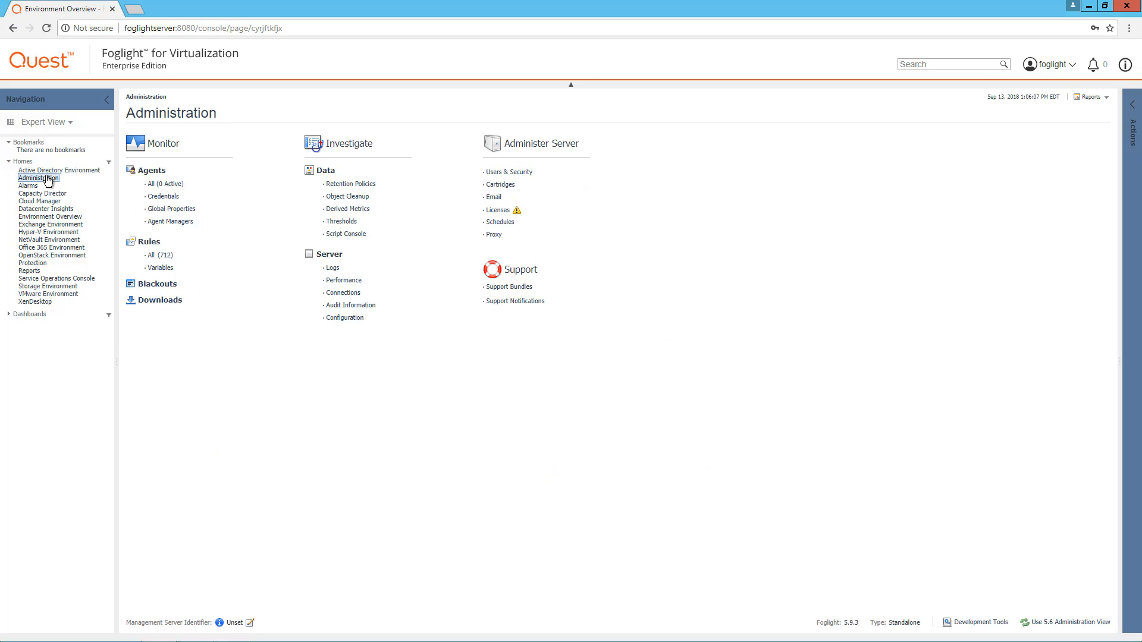
left_click(506, 173)
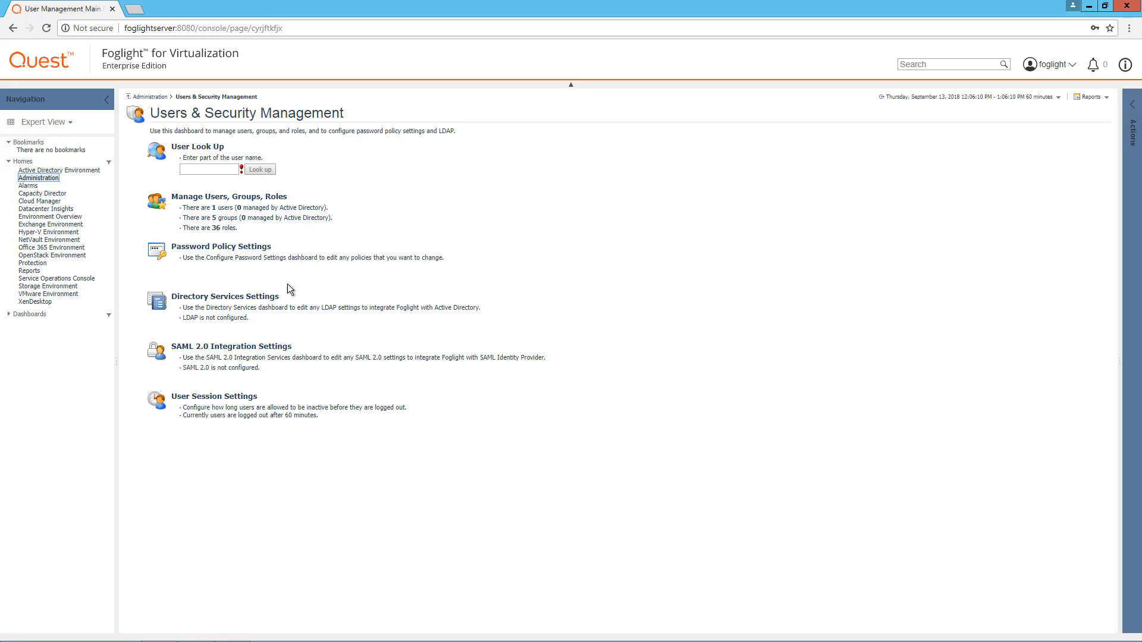
left_click(243, 297)
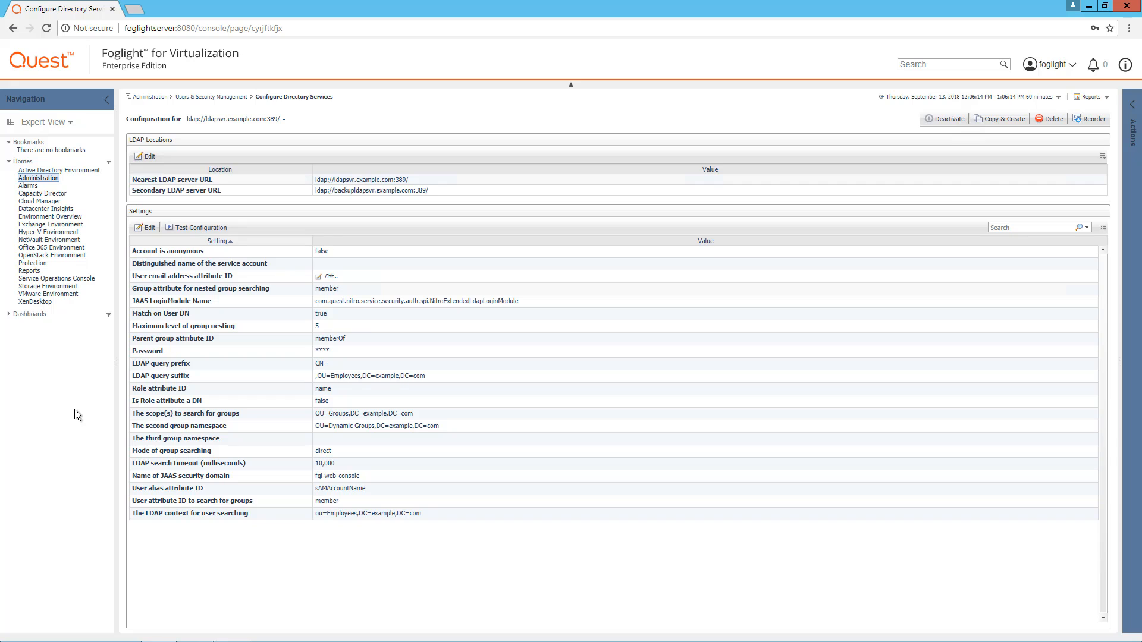
In the remote AD window, expand AMER > Canada and EMEA > UK and select FoglightAdmin3.
mouse_move(312, 634)
left_click(236, 634)
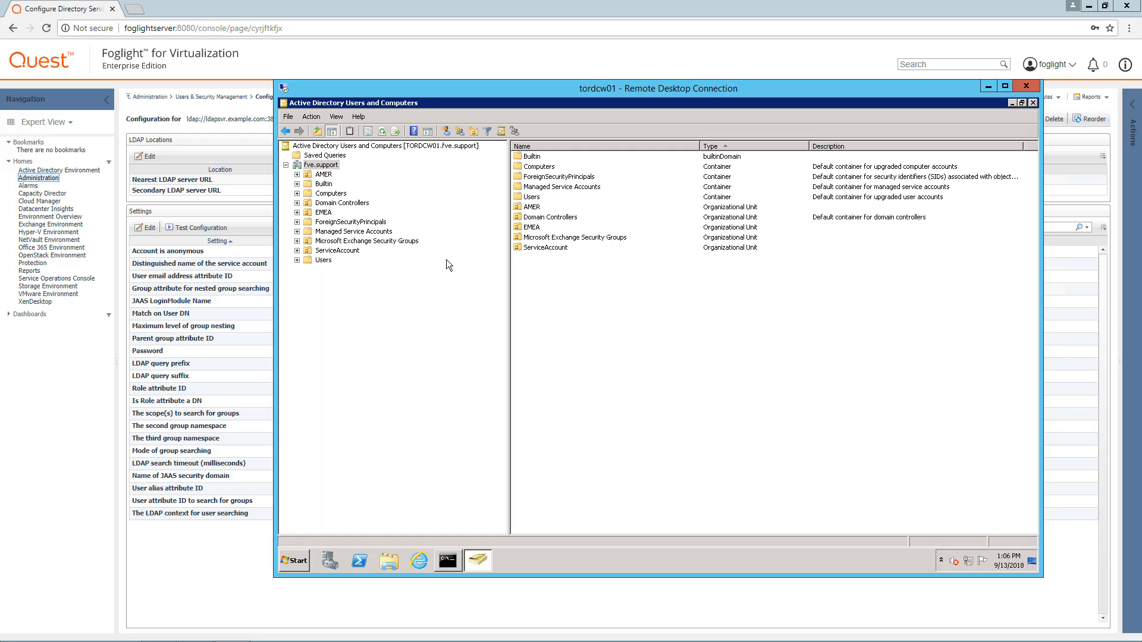
left_click(323, 176)
double_click(323, 176)
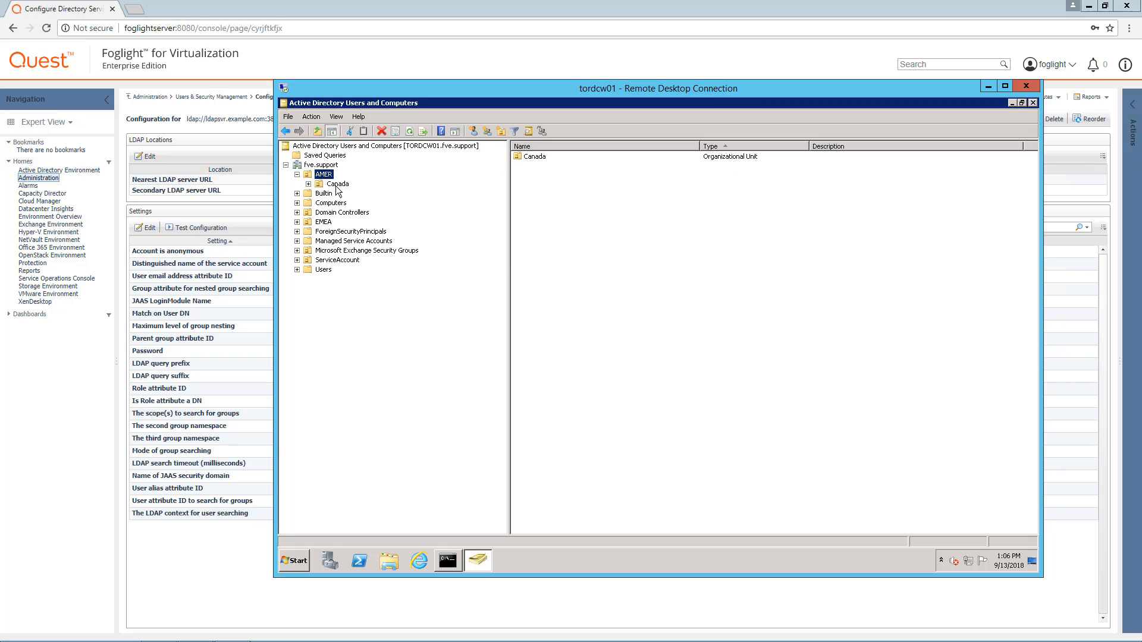
left_click(337, 184)
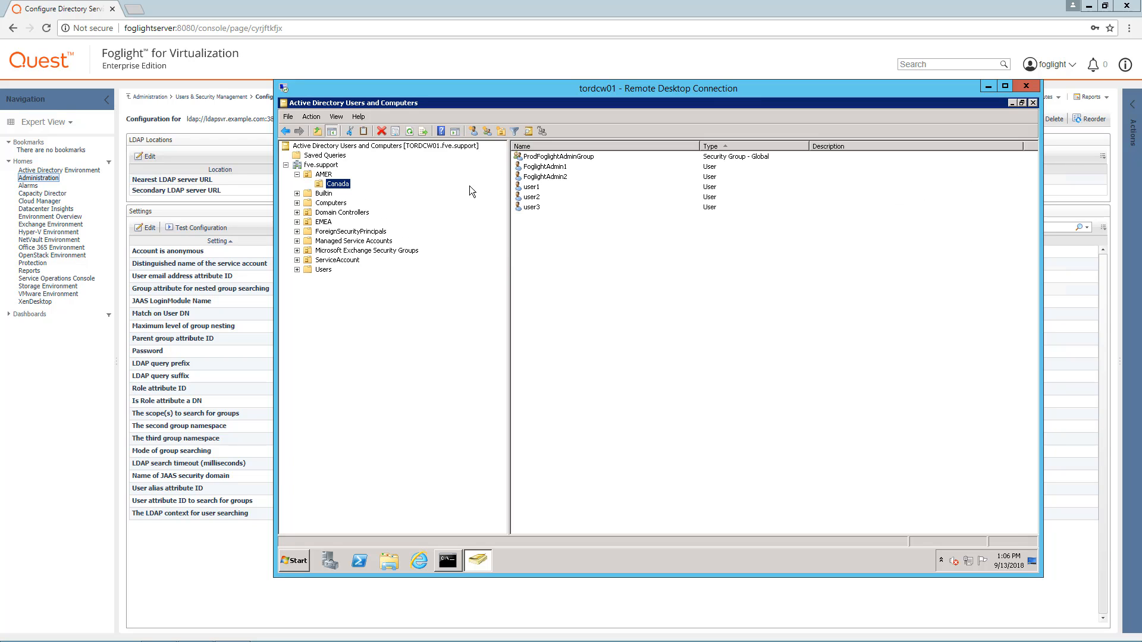
double_click(325, 223)
left_click(331, 231)
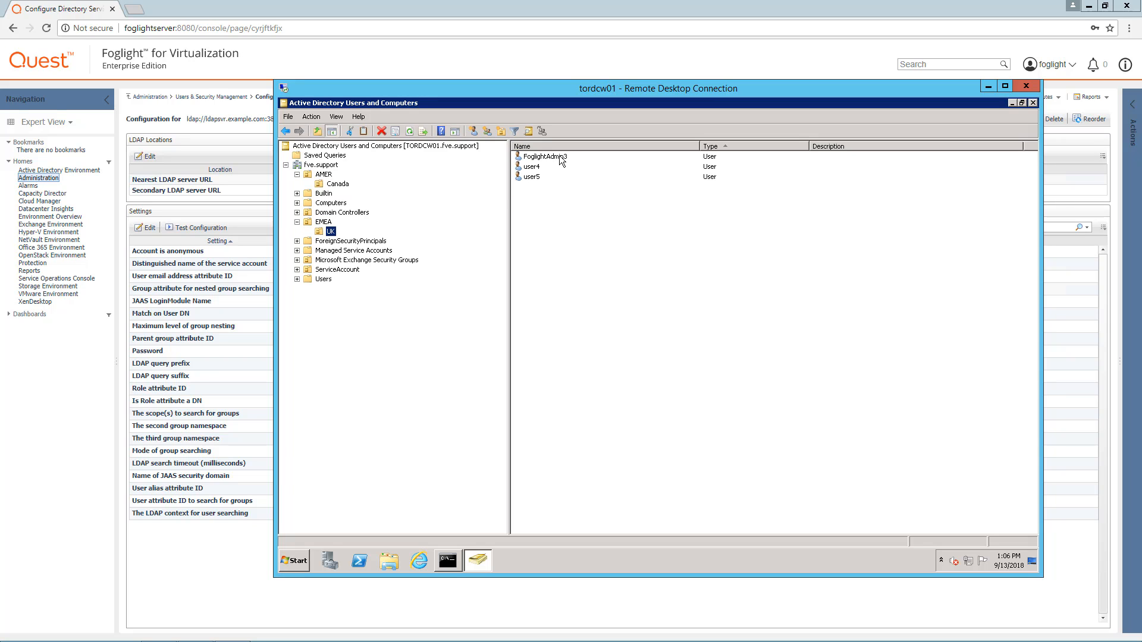
left_click(560, 158)
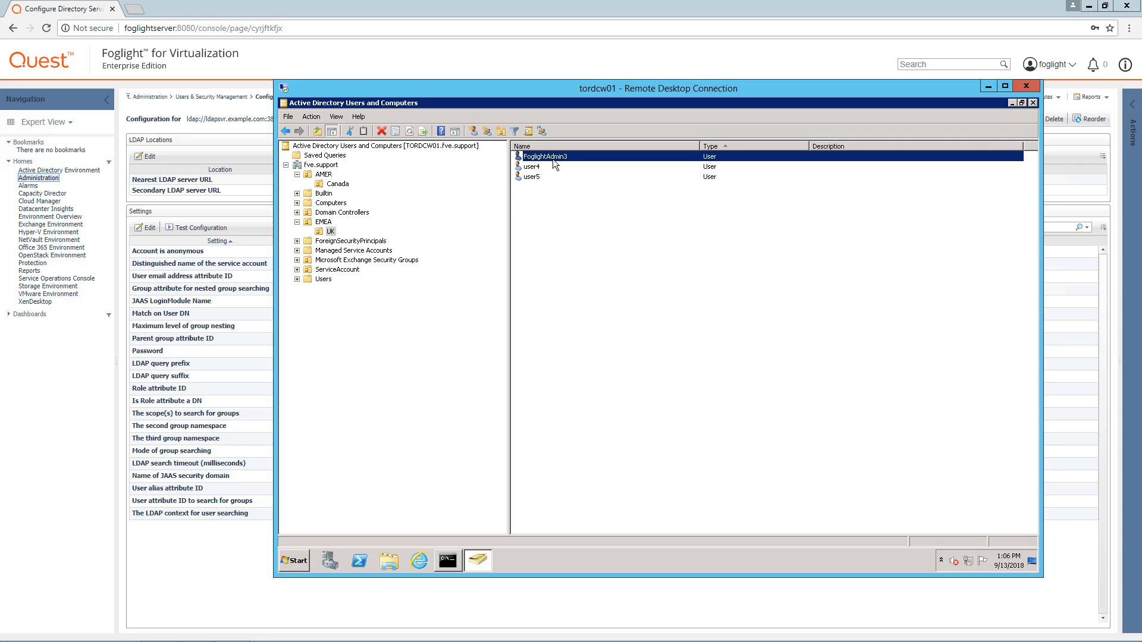
Review Canada, ServiceAccount and Domain Controllers, then open TORDCW01's properties.
left_click(338, 184)
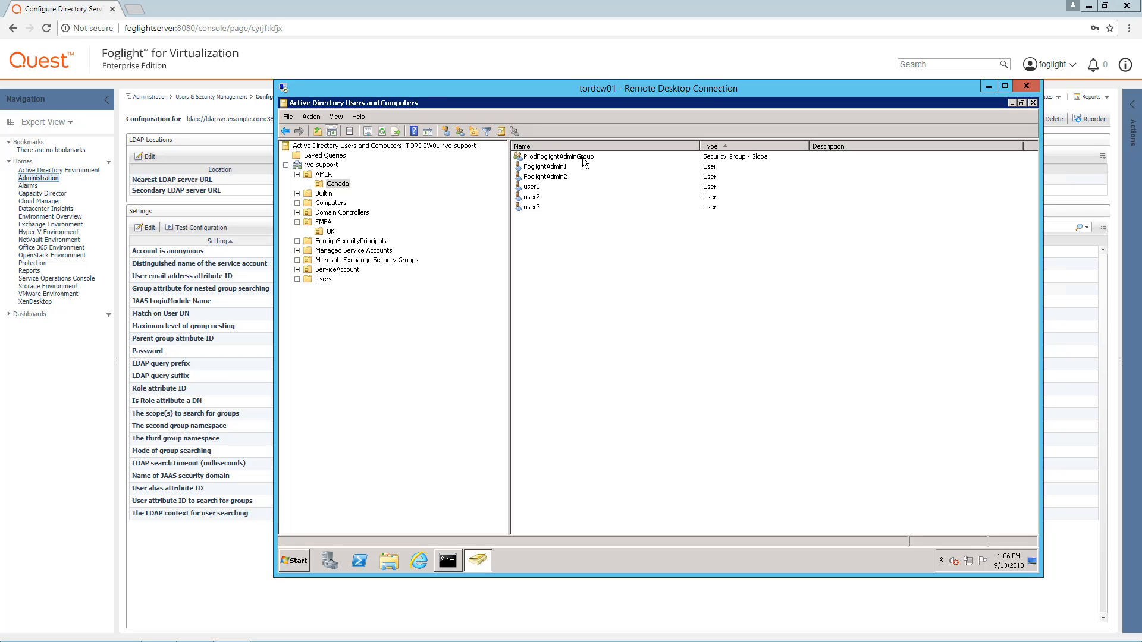
left_click(343, 270)
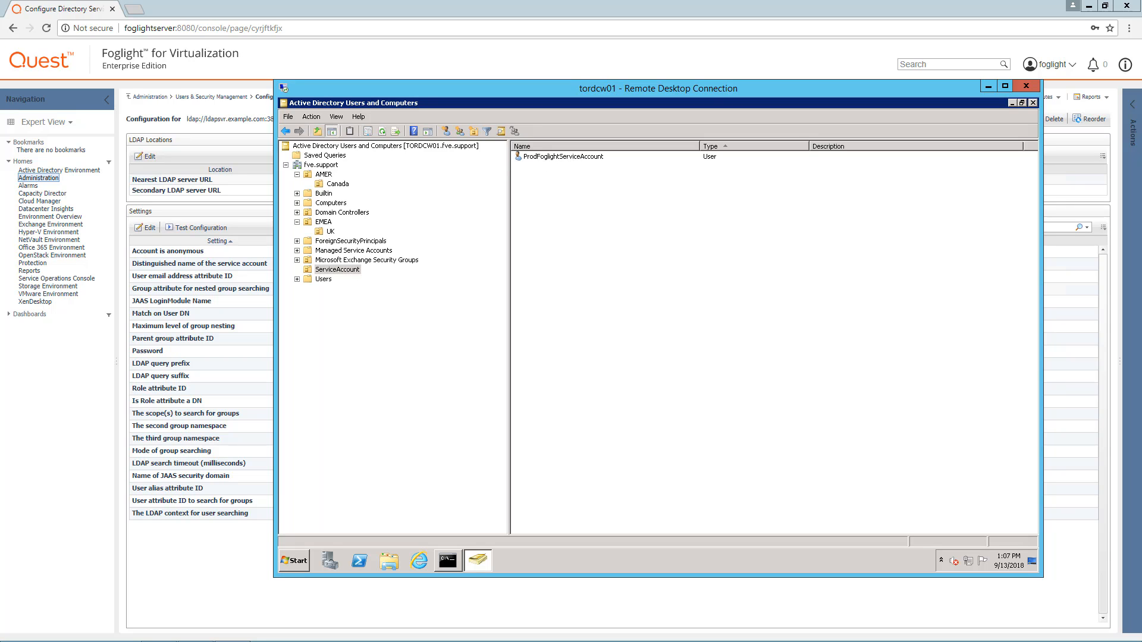
left_click(345, 213)
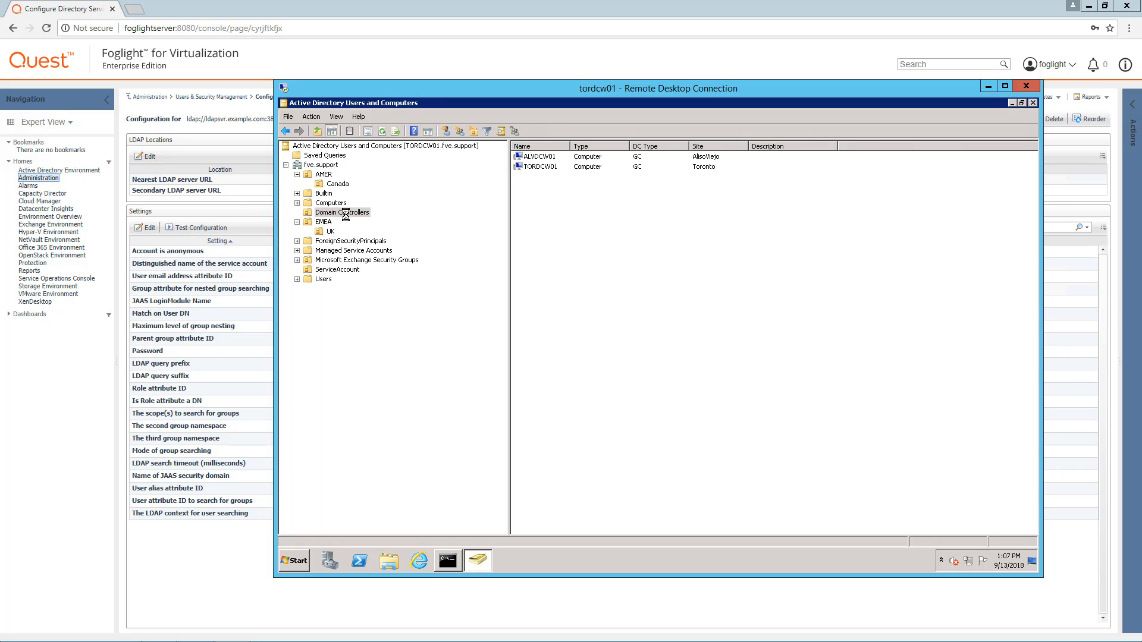
double_click(551, 168)
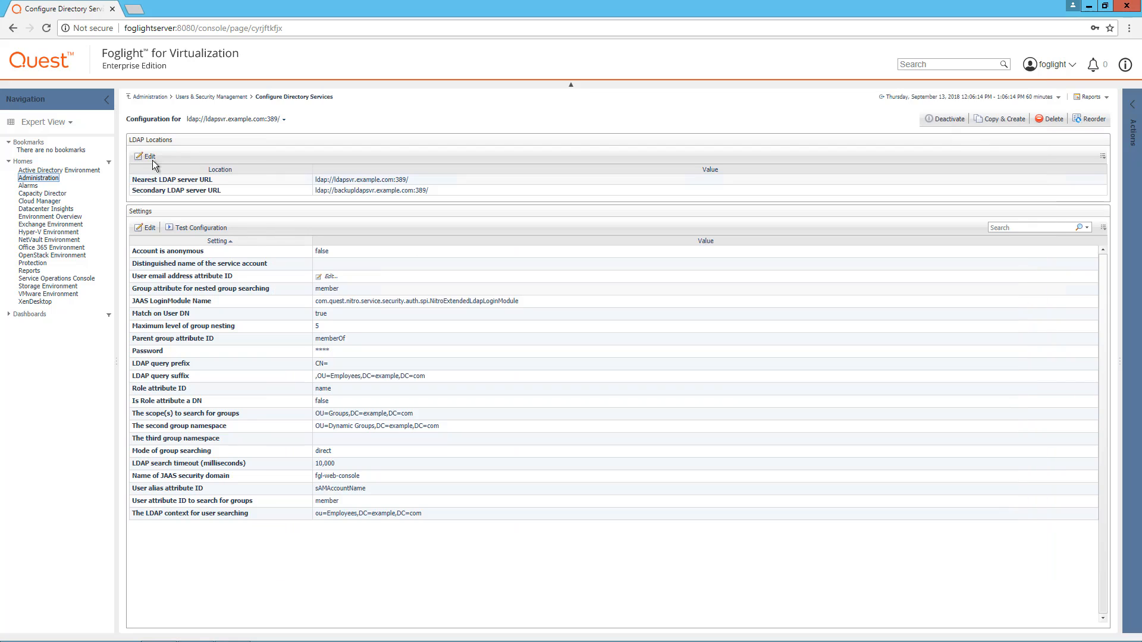
Edit the LDAP locations, changing the nearest server host to TORDCW01.fve.support.
left_click(185, 161)
left_click(143, 158)
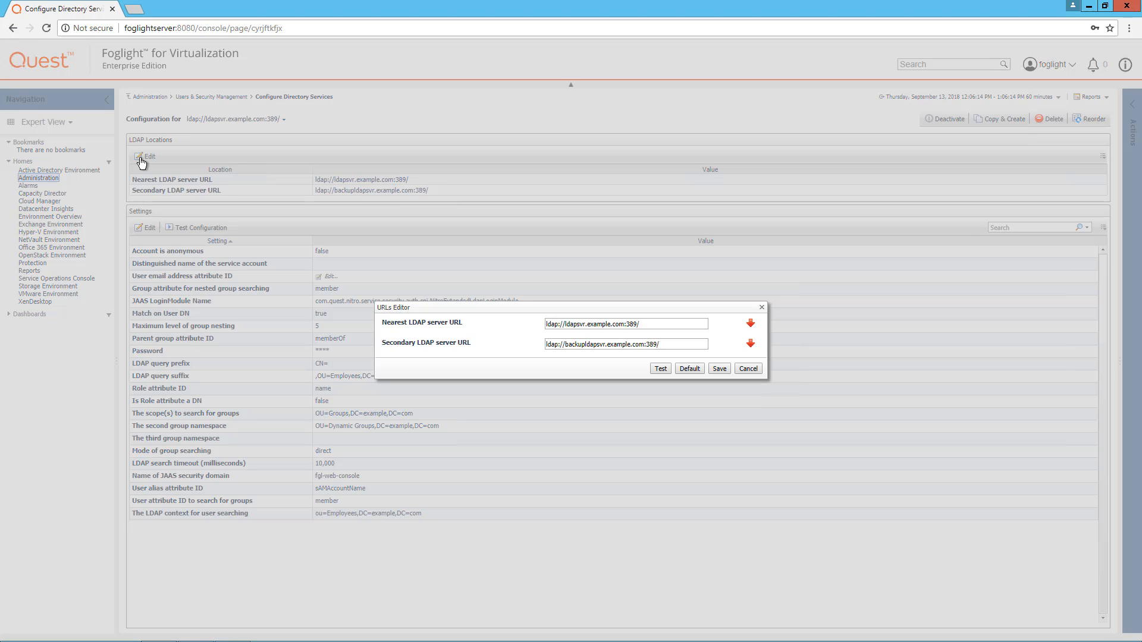
left_click_drag(624, 325, 571, 326)
type("TORDCW01.fve.support")
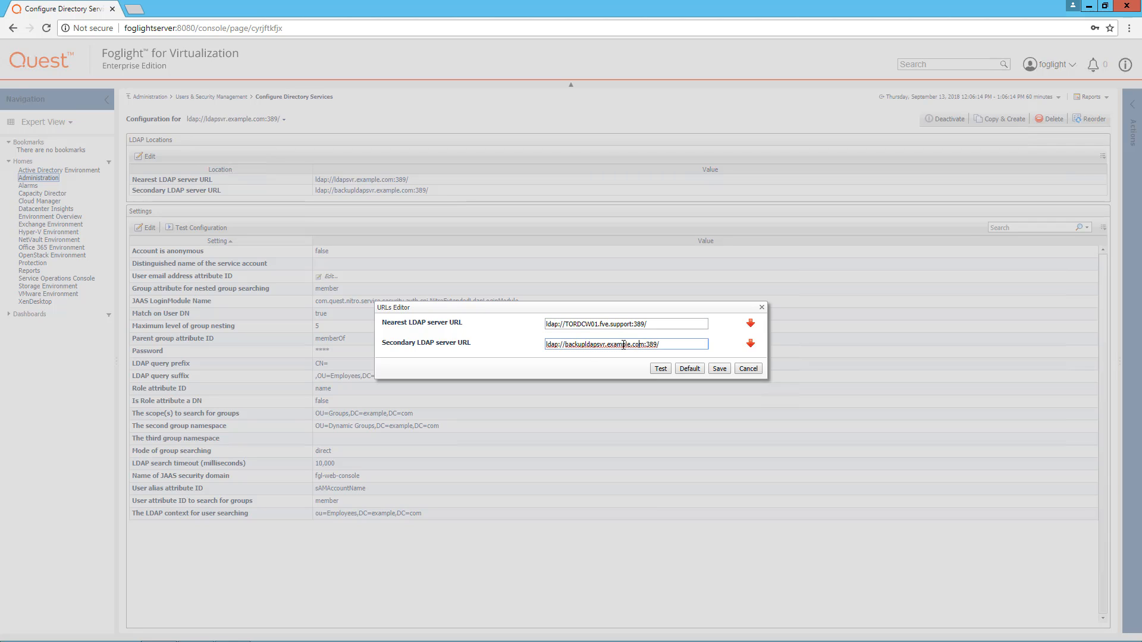
Change the secondary server host to alvDCW01.fve.support, test both servers and save.
left_click_drag(639, 345, 564, 345)
key("BackSpace")
type("TORDCW01.fve.support")
key("Left")
key("shift+Left")
key("shift+Left")
key("shift+Left")
type("alv")
left_click(661, 369)
left_click(647, 358)
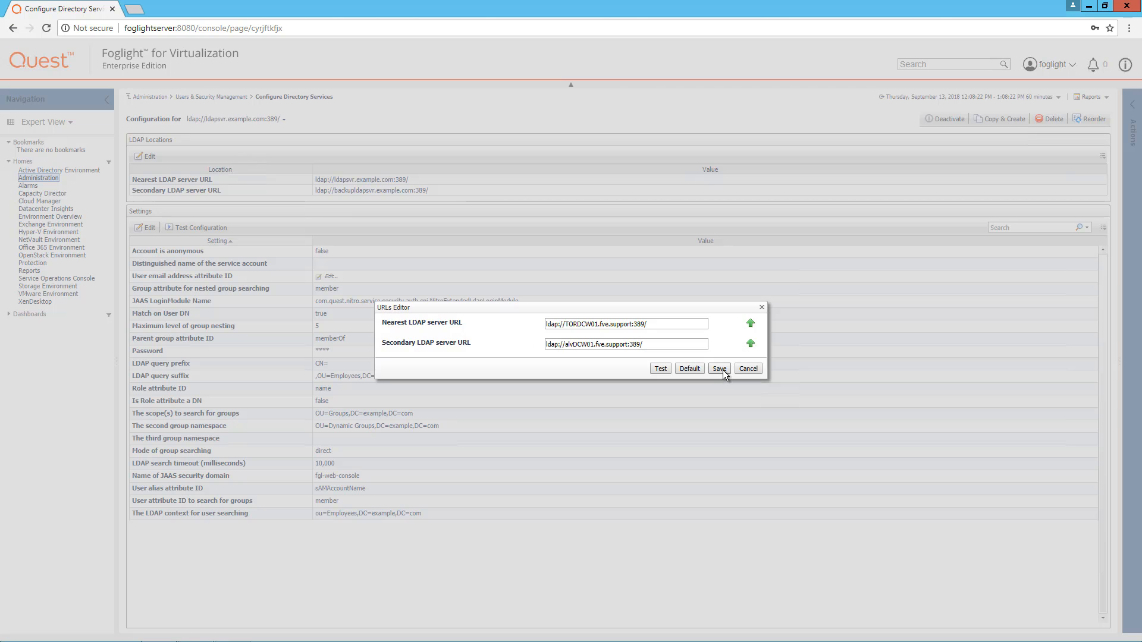
left_click(720, 369)
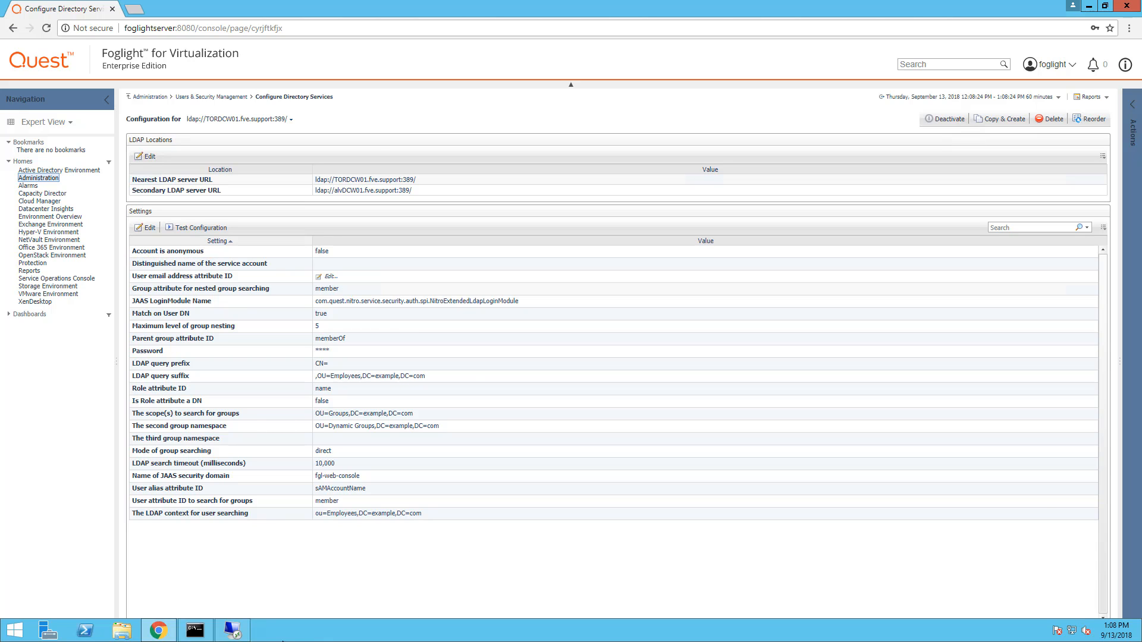
Close TORDCW01's properties and turn on View > Advanced Features in Active Directory.
left_click(396, 630)
left_click(621, 451)
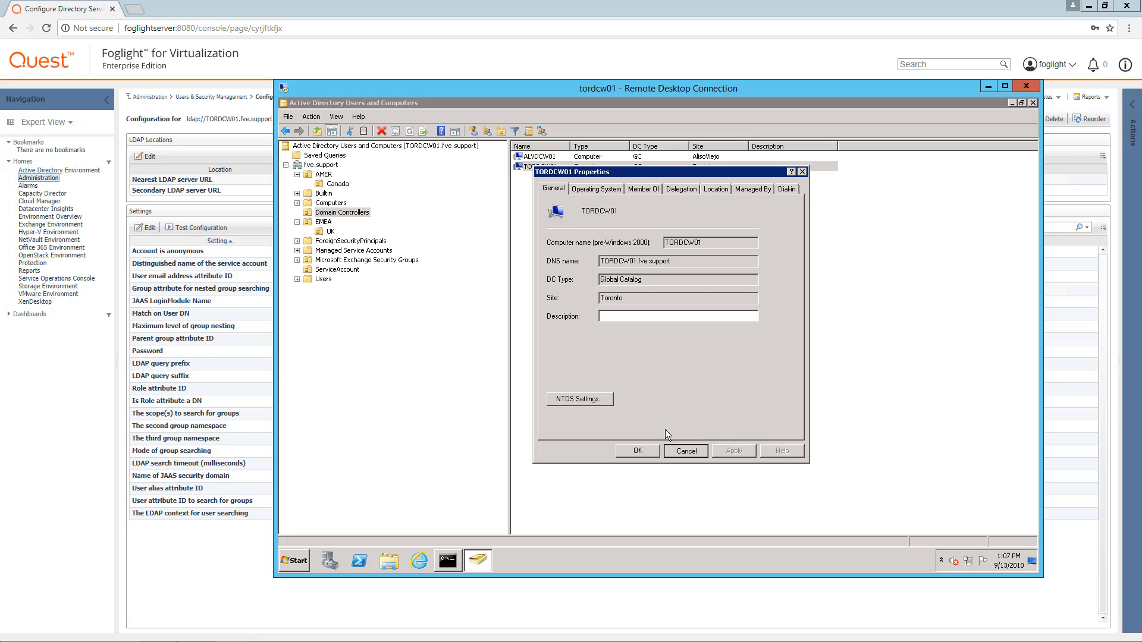
left_click(336, 270)
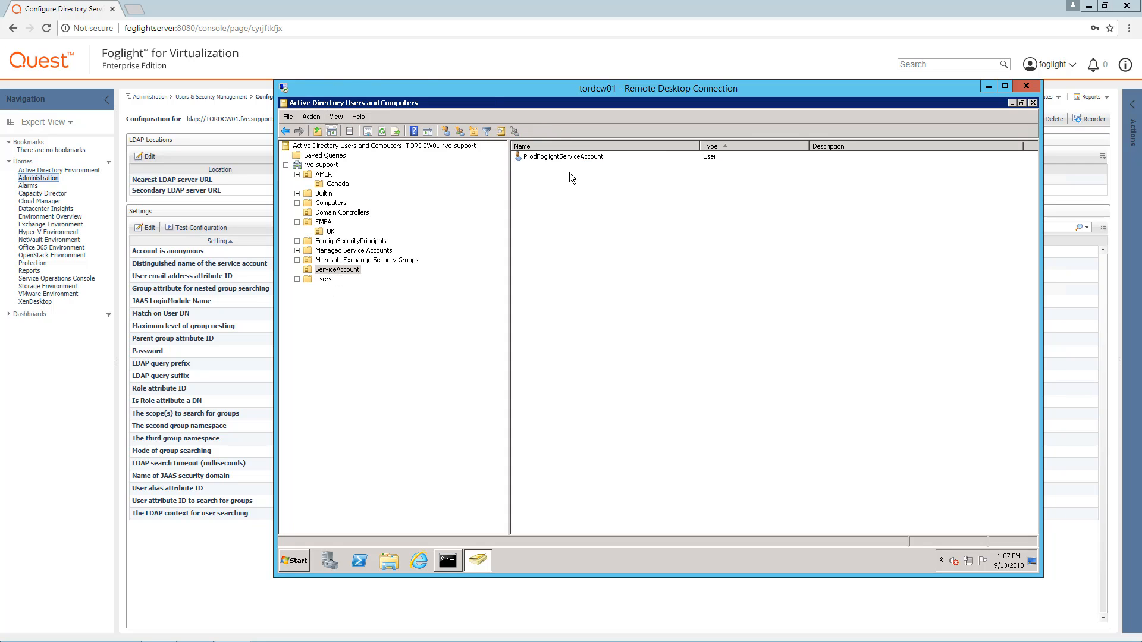
left_click(336, 117)
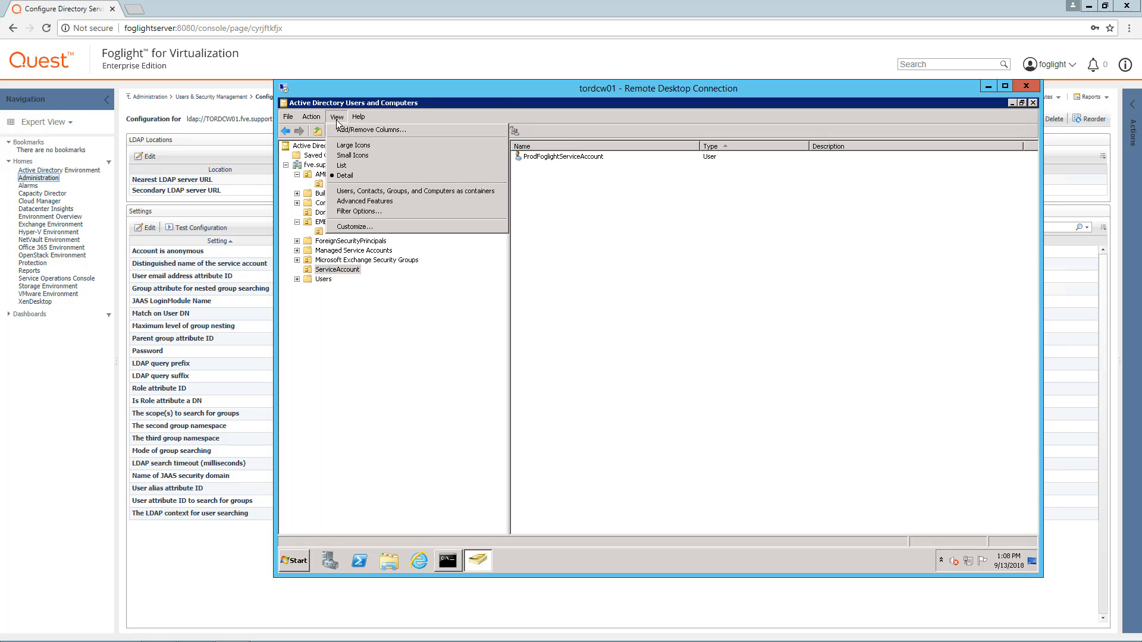
left_click(379, 201)
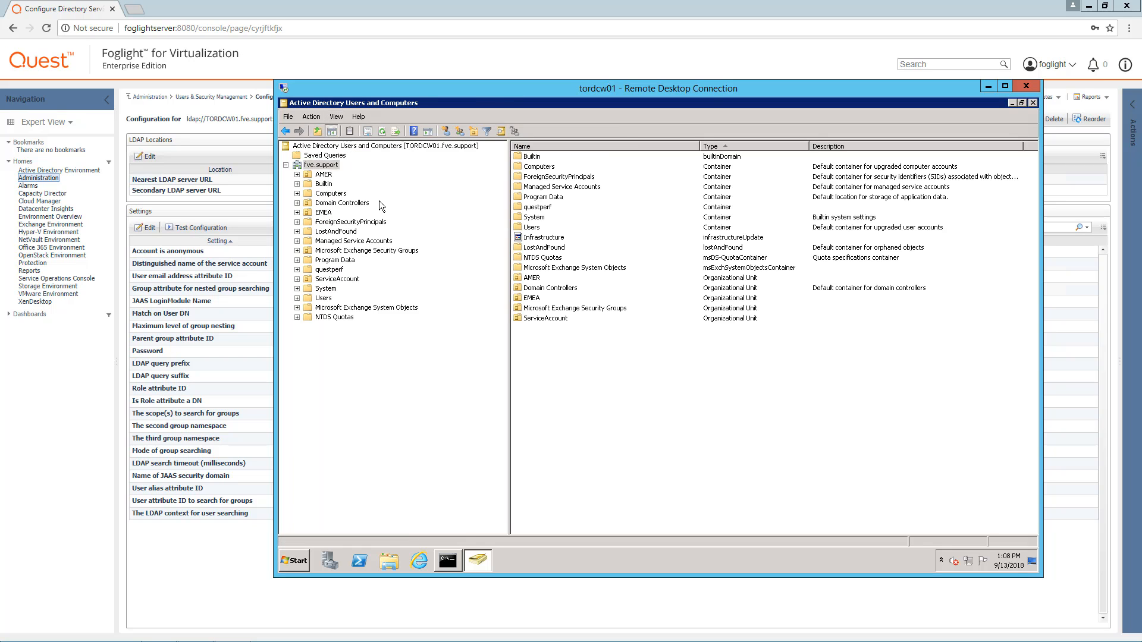
Open ProdFoglightServiceAccount's Attribute Editor and select its full distinguishedName value.
left_click(348, 281)
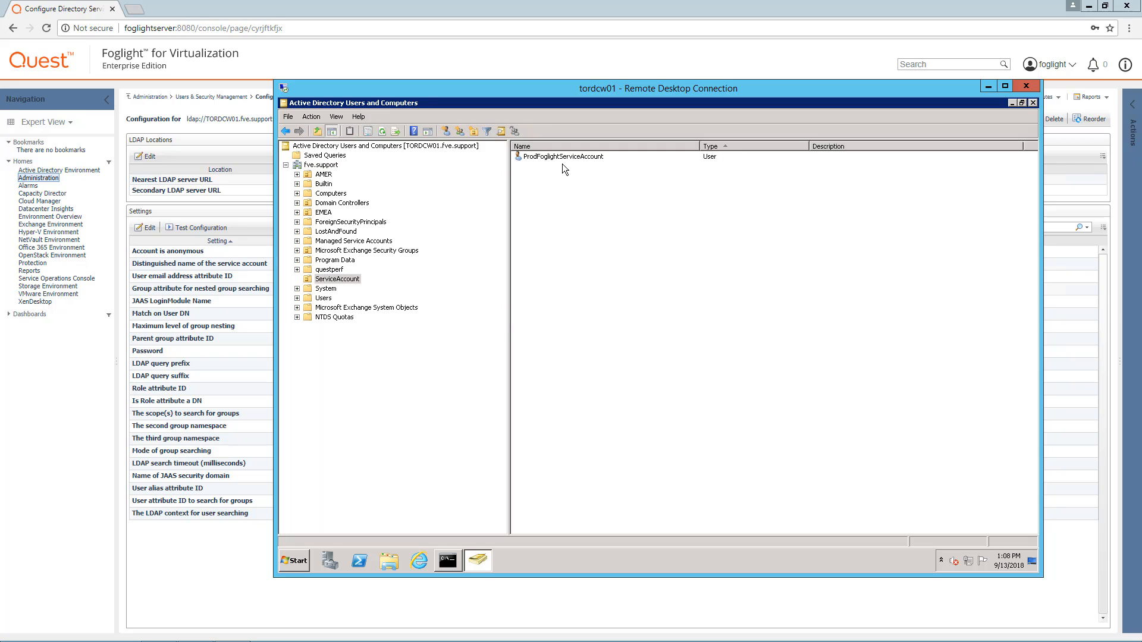
double_click(562, 157)
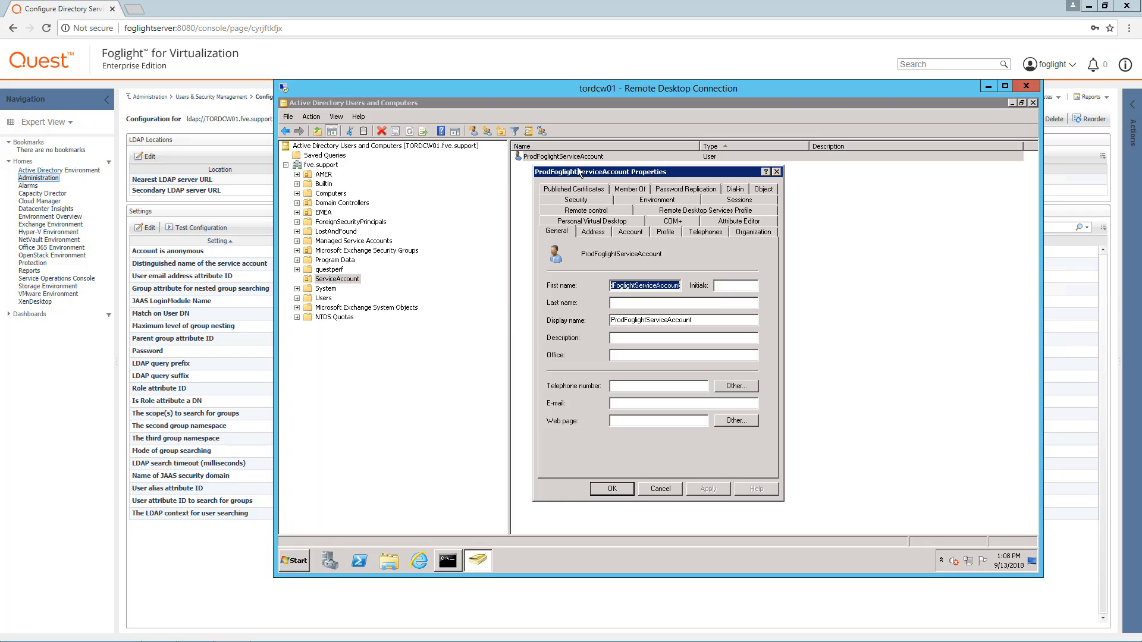
left_click(736, 223)
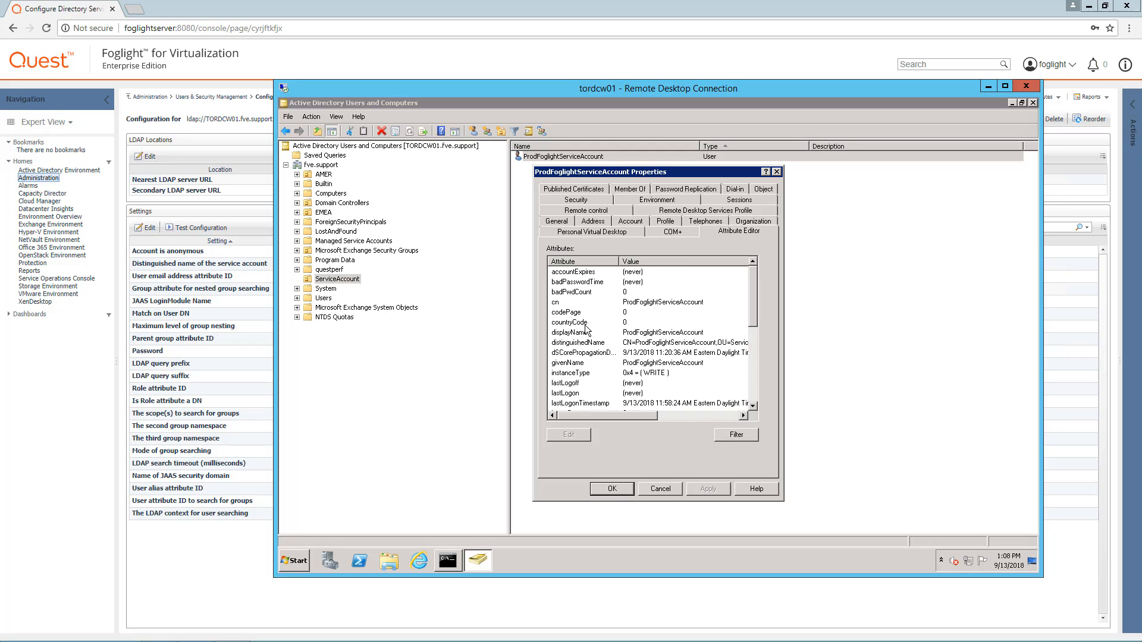
double_click(591, 343)
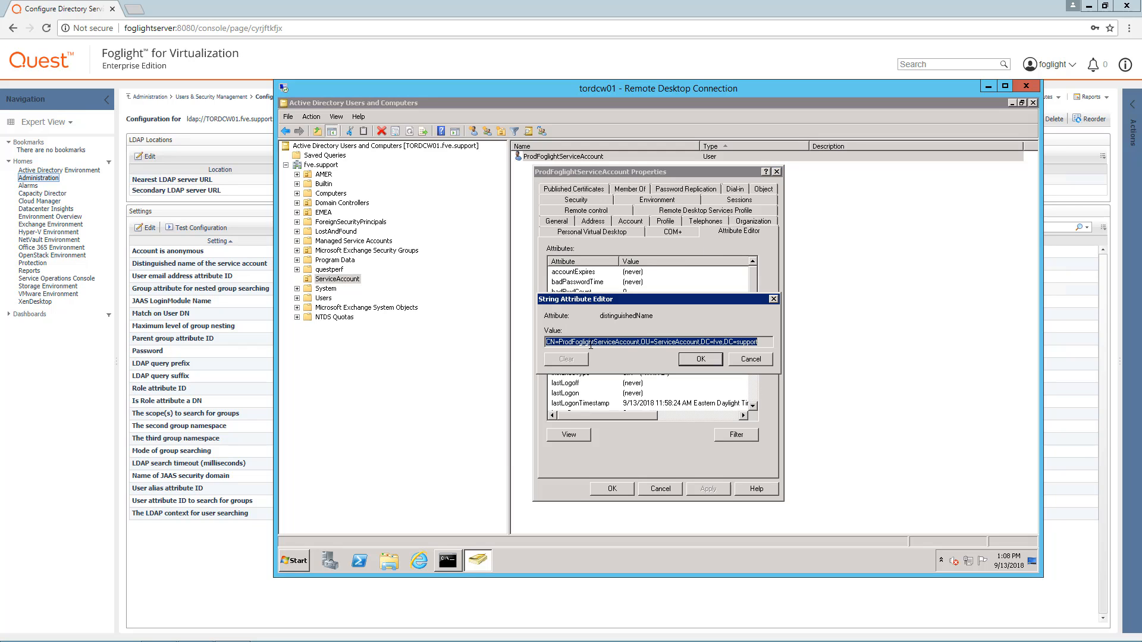
left_click(766, 343)
left_click_drag(758, 343, 513, 341)
Paste the service account's distinguished name into Foglight's Settings Editor and enter its password.
left_click(147, 230)
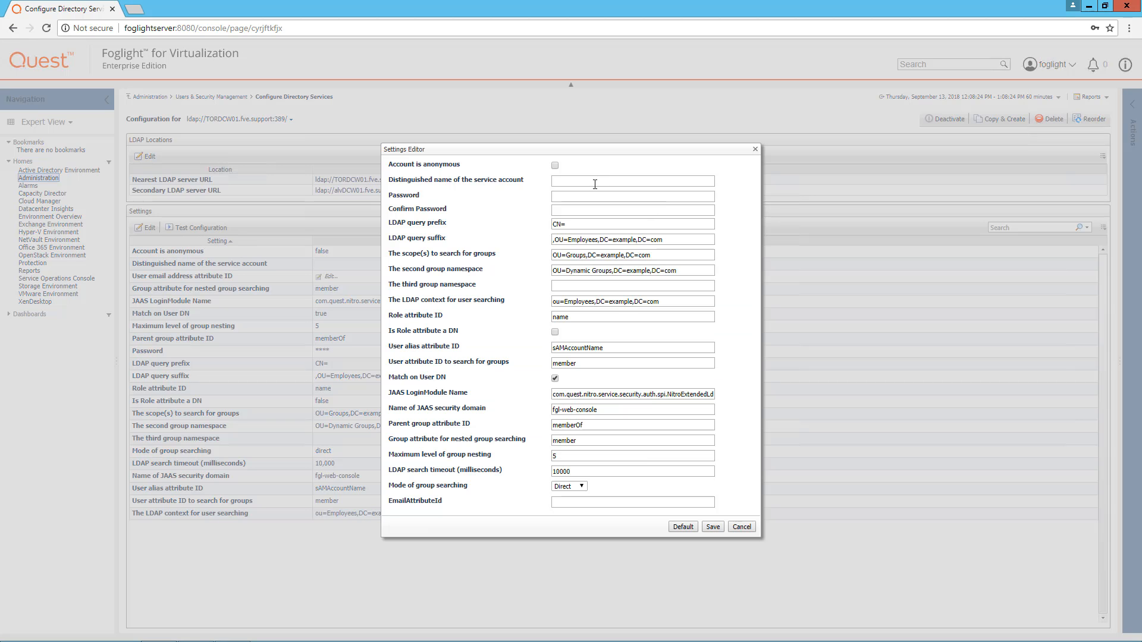
key("ctrl+v")
left_click(588, 196)
type("•")
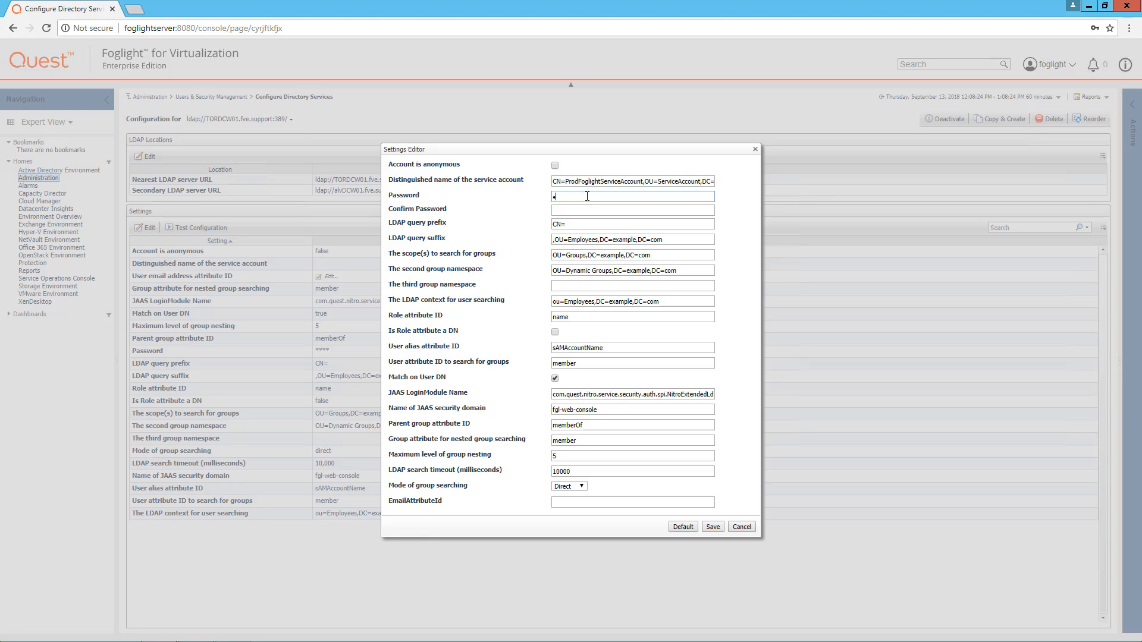
type("•••••••")
key("Tab")
type("••••••••")
Select the query suffix and user-search context values, then return to the remote AD window.
left_click(672, 241)
left_click_drag(671, 301, 559, 301)
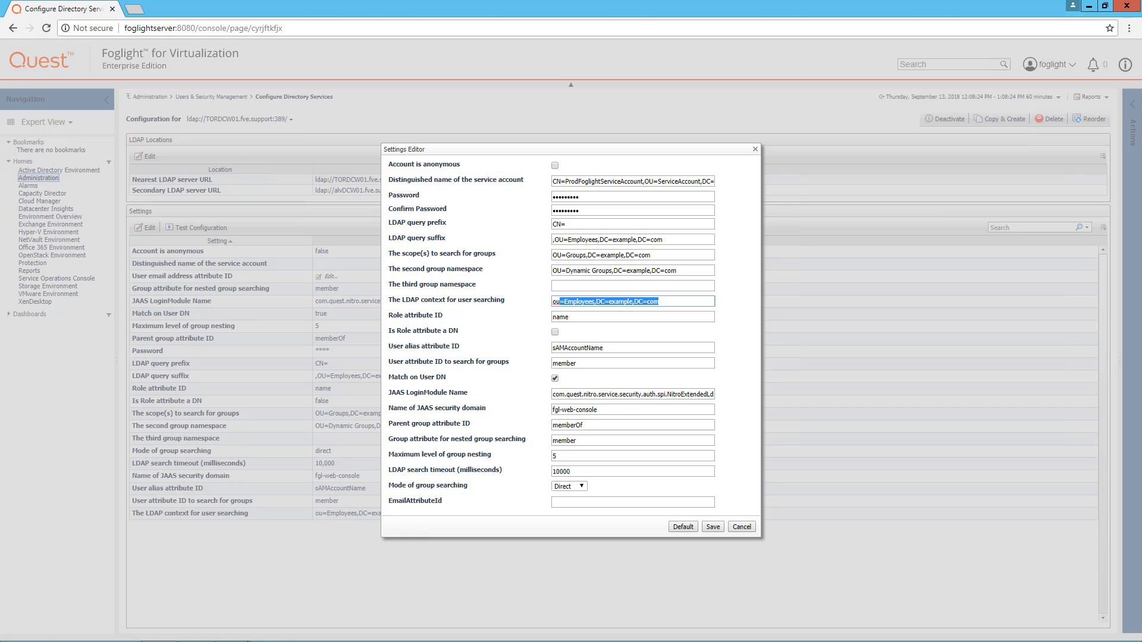
left_click(237, 632)
Close the service account's properties and expand AMER > Canada and EMEA > UK.
left_click(747, 358)
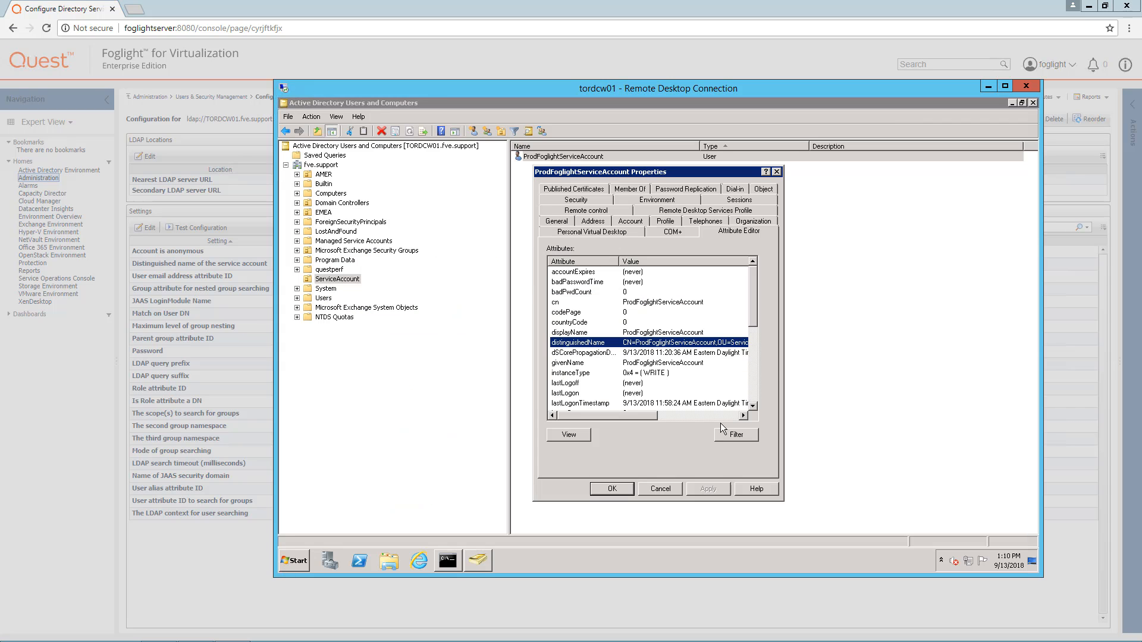
left_click(668, 489)
double_click(324, 174)
left_click(338, 184)
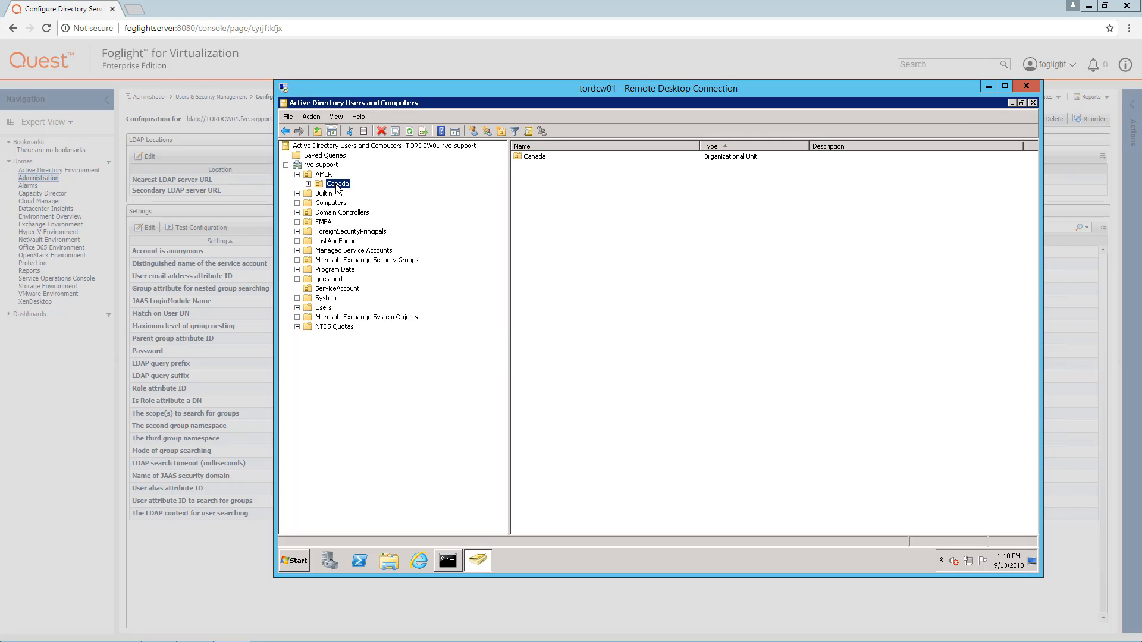
double_click(324, 222)
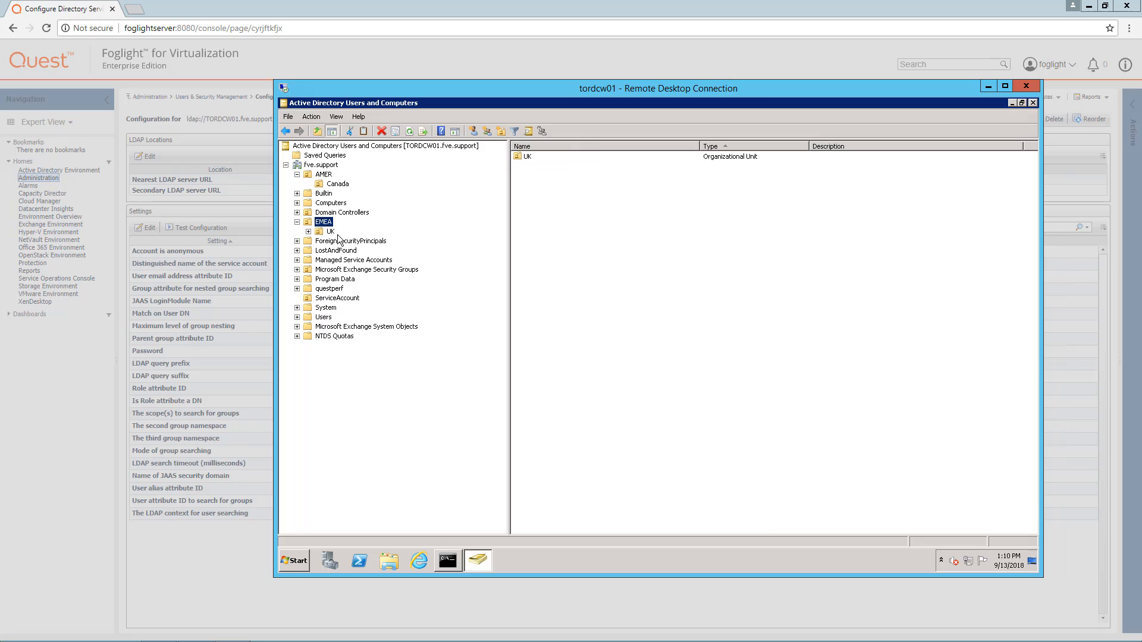
left_click(330, 232)
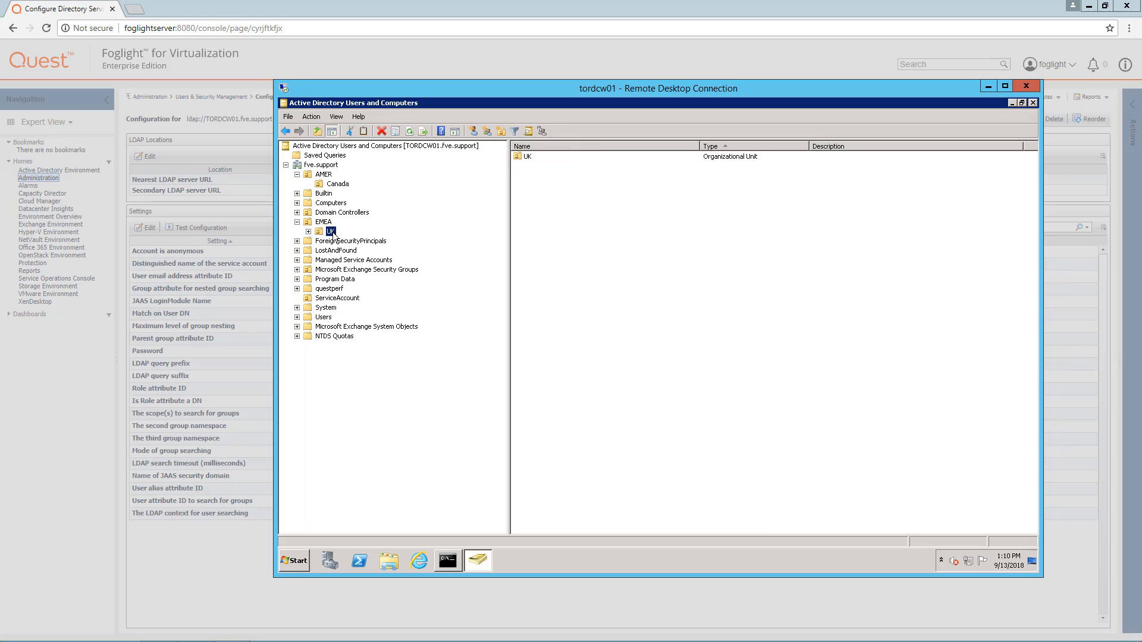
Copy DC=fve,DC=support from the fve.support domain's distinguishedName attribute.
left_click(325, 166)
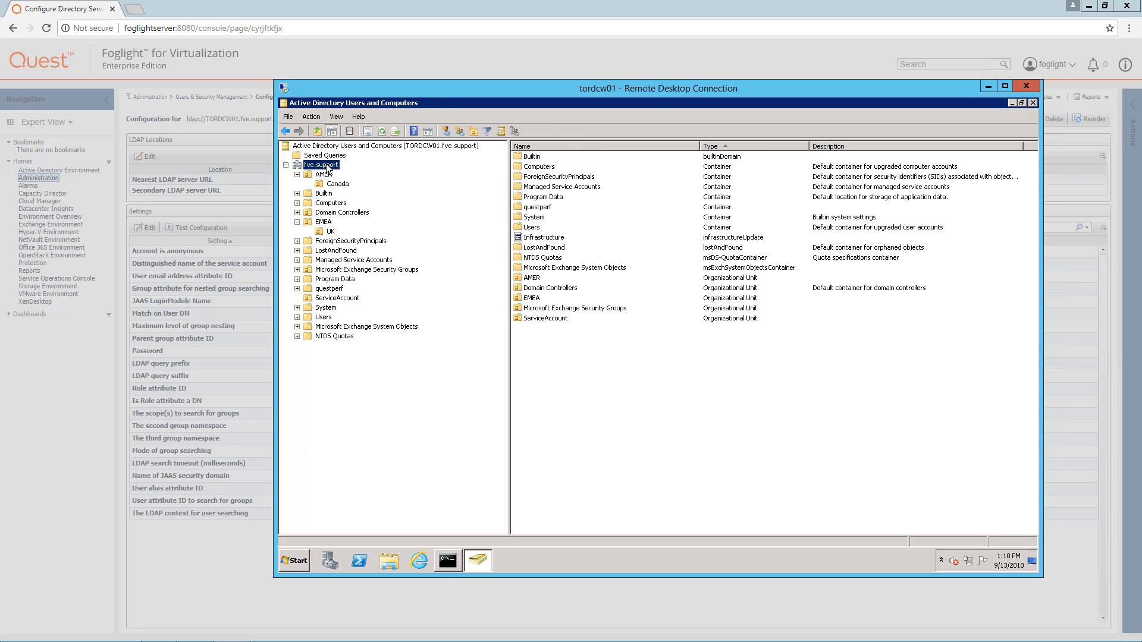
right_click(326, 169)
left_click(372, 304)
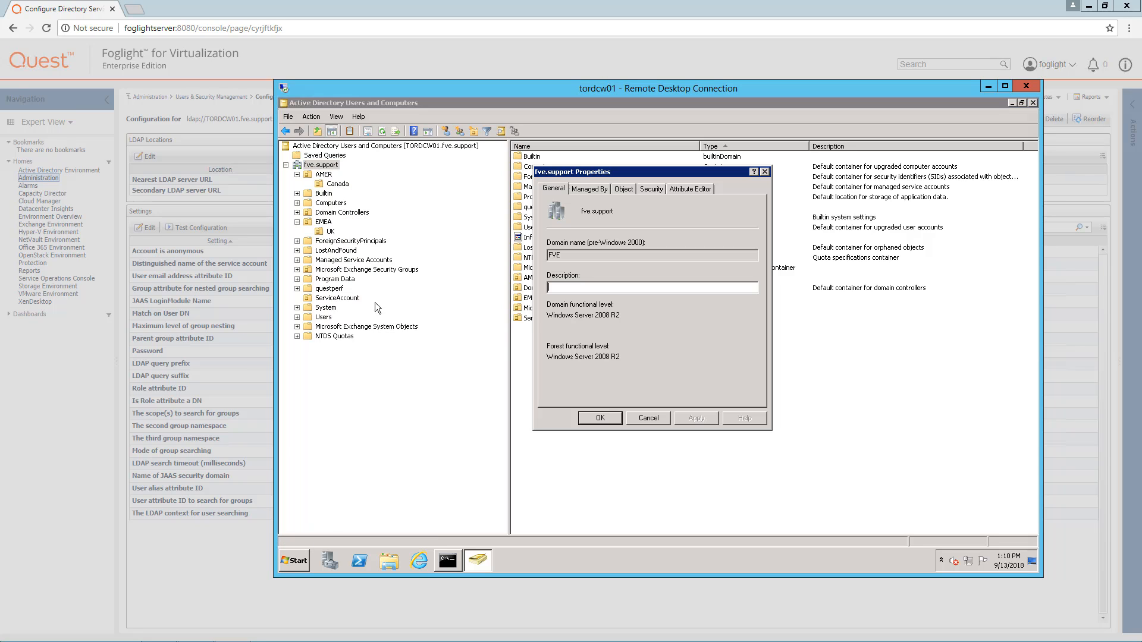
left_click(688, 188)
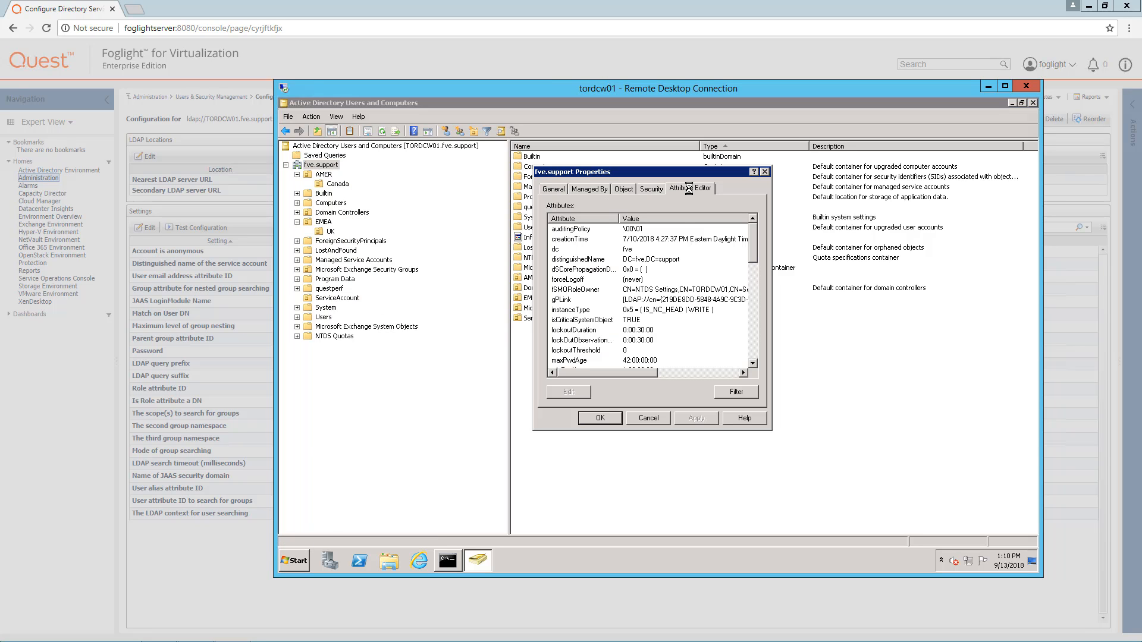
double_click(625, 259)
left_click_drag(619, 311, 540, 307)
key("ctrl+c")
left_click(746, 326)
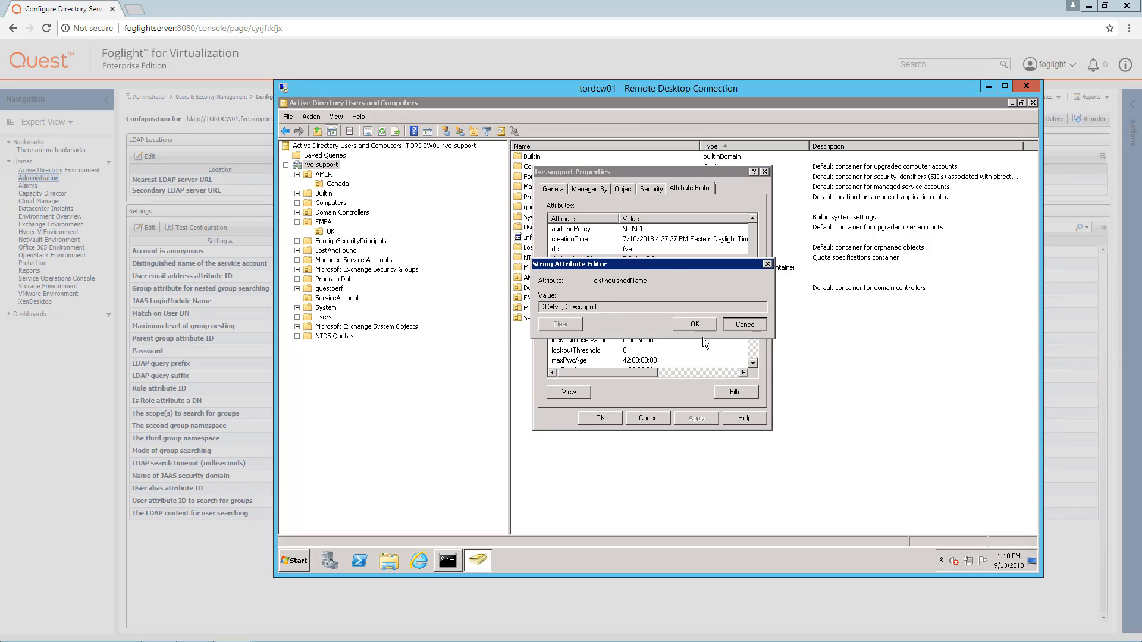
Paste DC=fve,DC=support into Foglight's user-search context and ,DC=fve,DC=support into the query suffix.
left_click(198, 536)
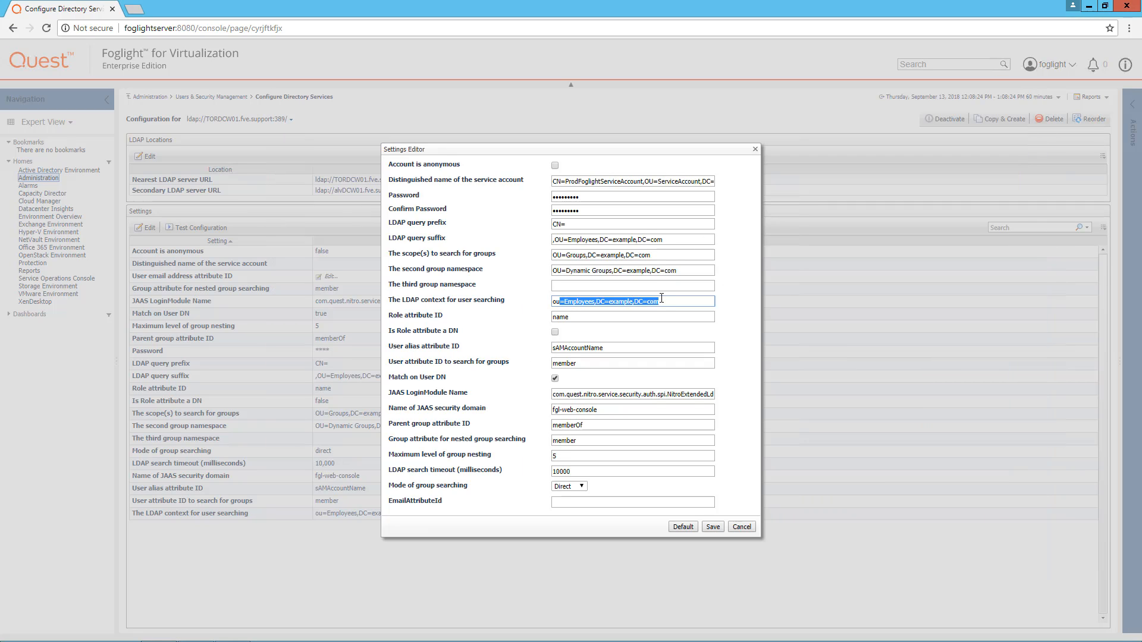
left_click_drag(665, 301, 533, 304)
key("ctrl+v")
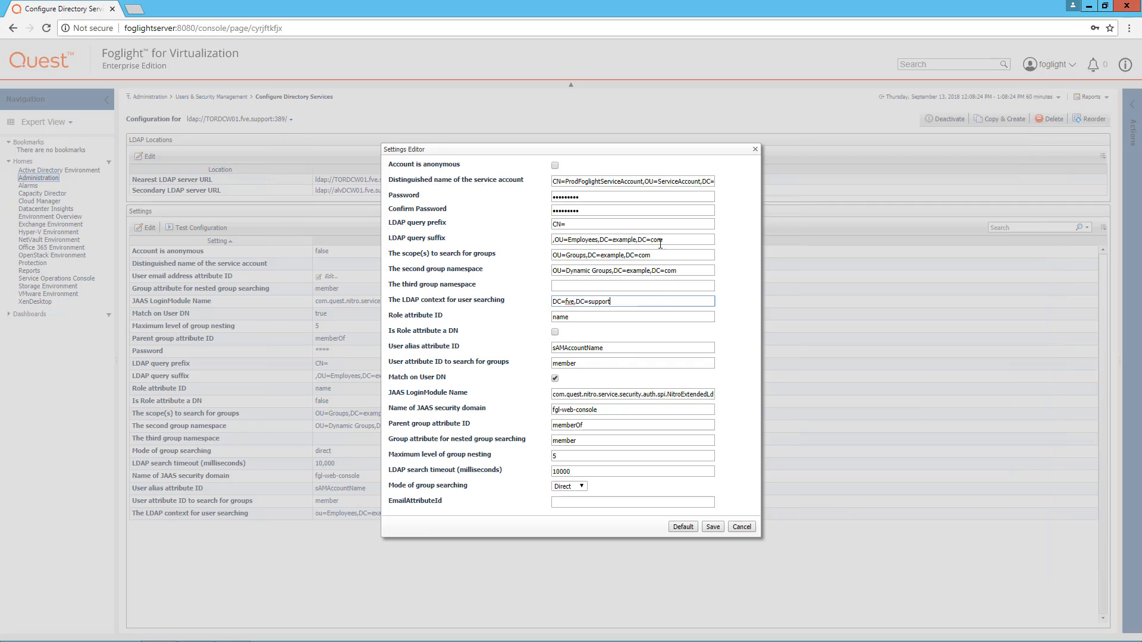
left_click_drag(662, 240, 556, 238)
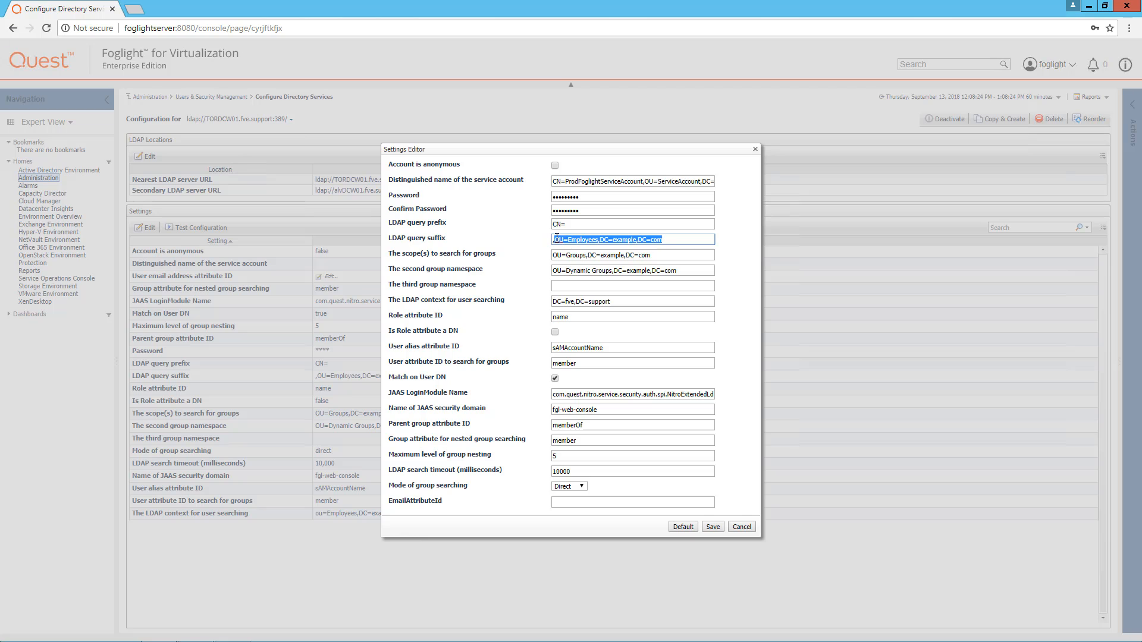
key("ctrl+v")
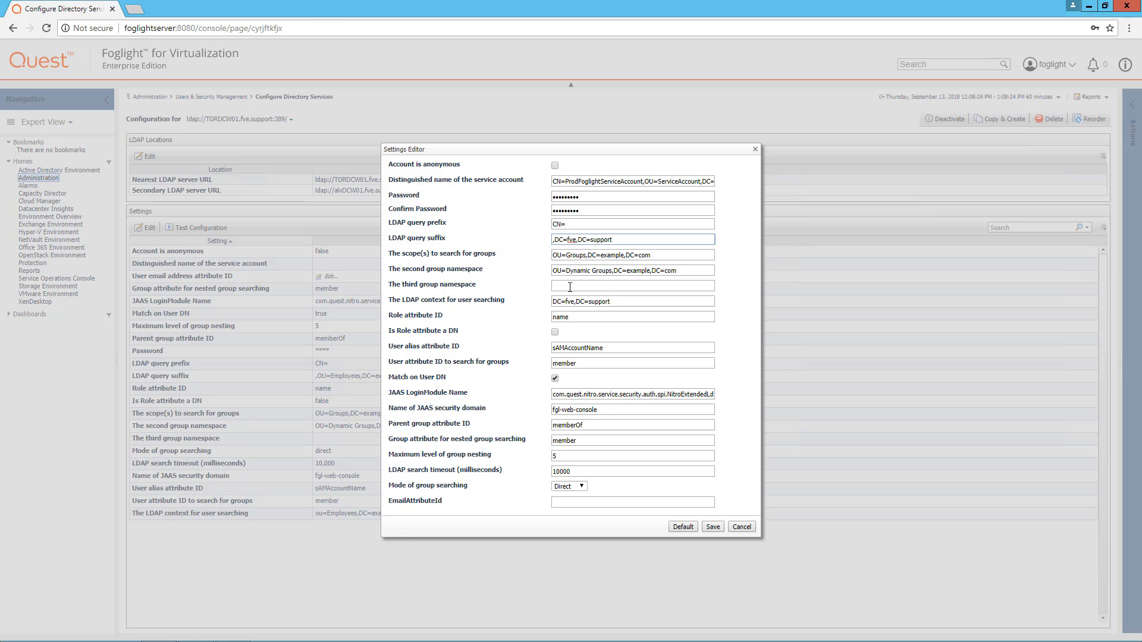
Close the domain properties and copy the Canada OU's distinguishedName from its Attribute Editor.
left_click(231, 630)
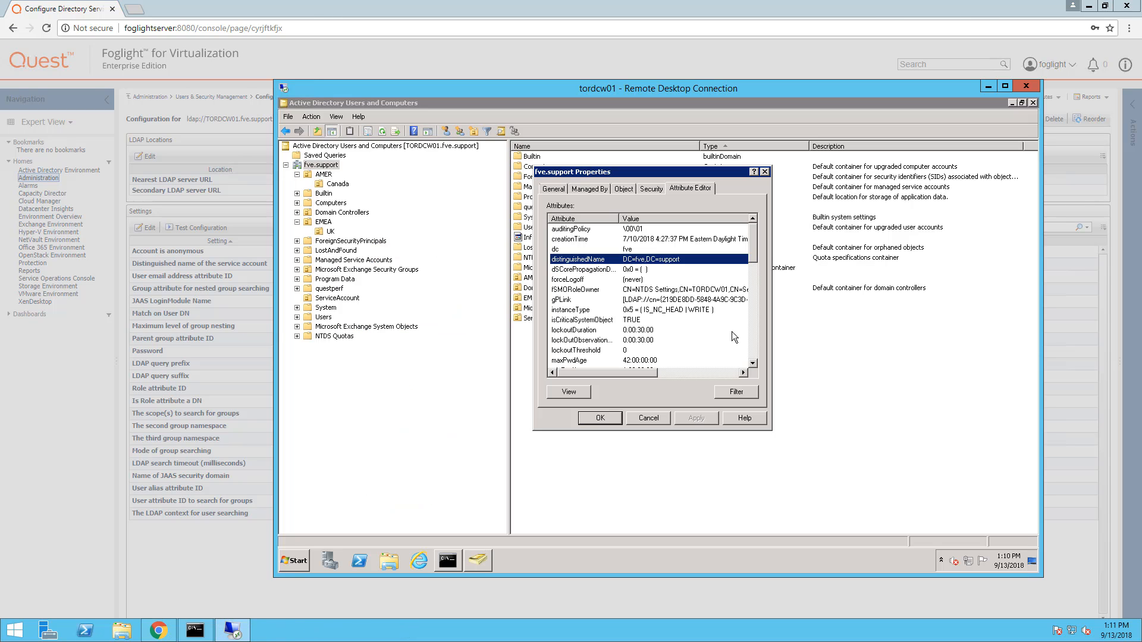
left_click(649, 417)
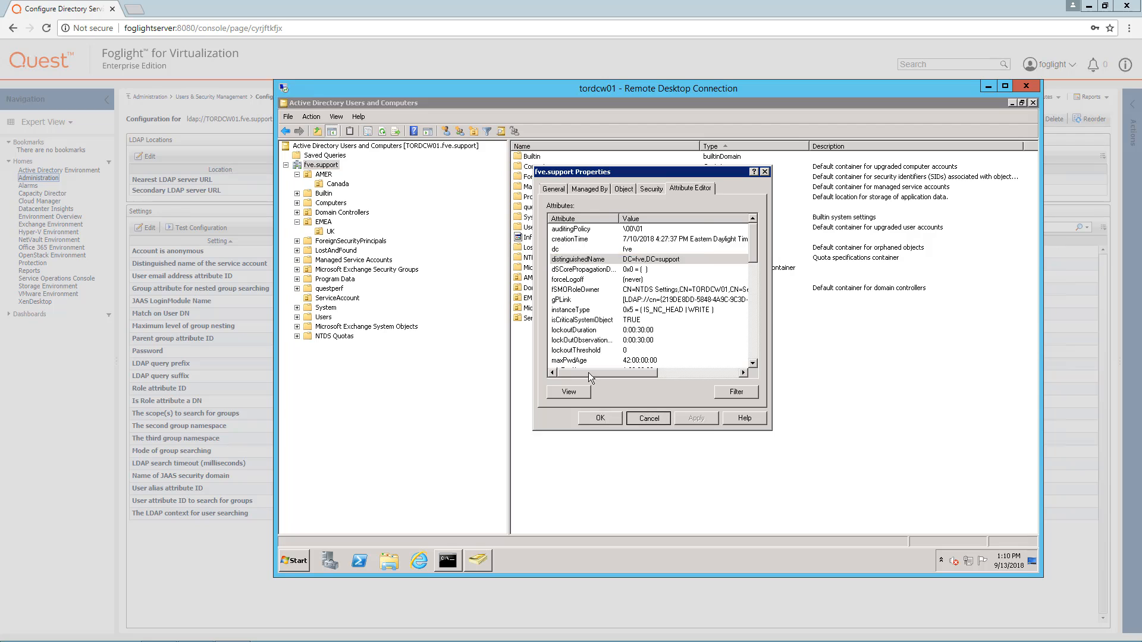
left_click(337, 185)
right_click(339, 188)
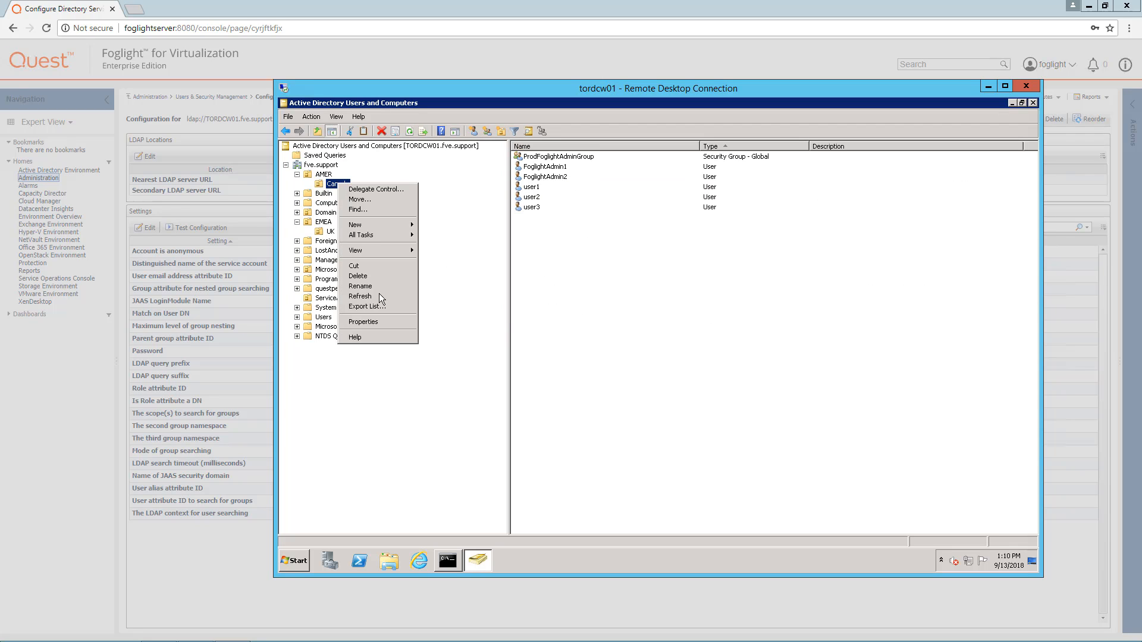
left_click(389, 322)
left_click(712, 189)
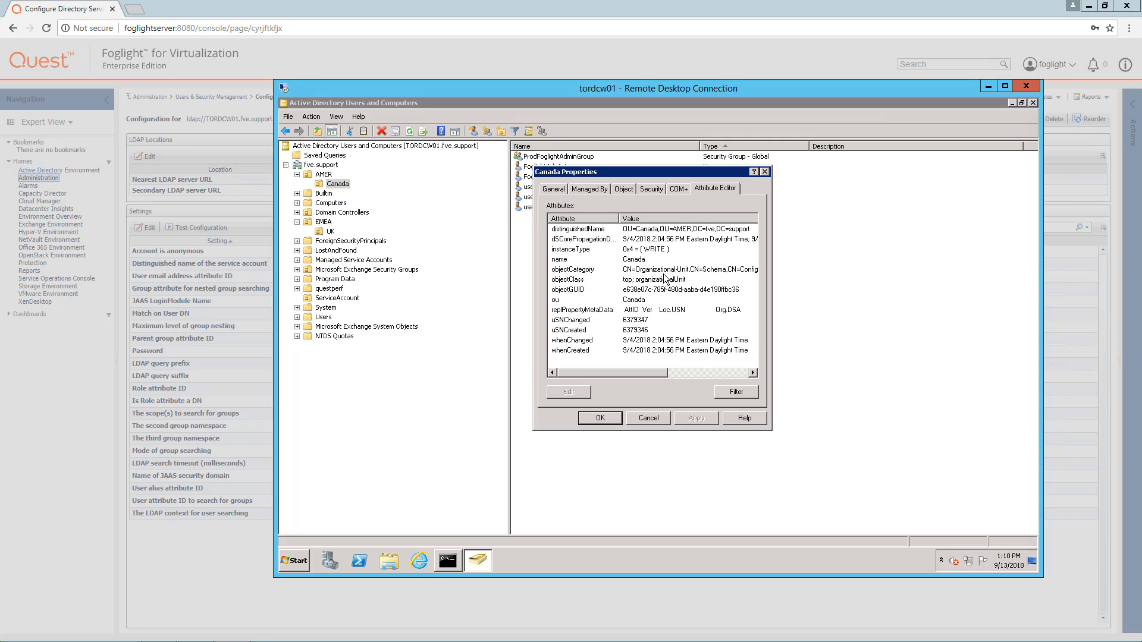
double_click(648, 231)
key("ctrl+c")
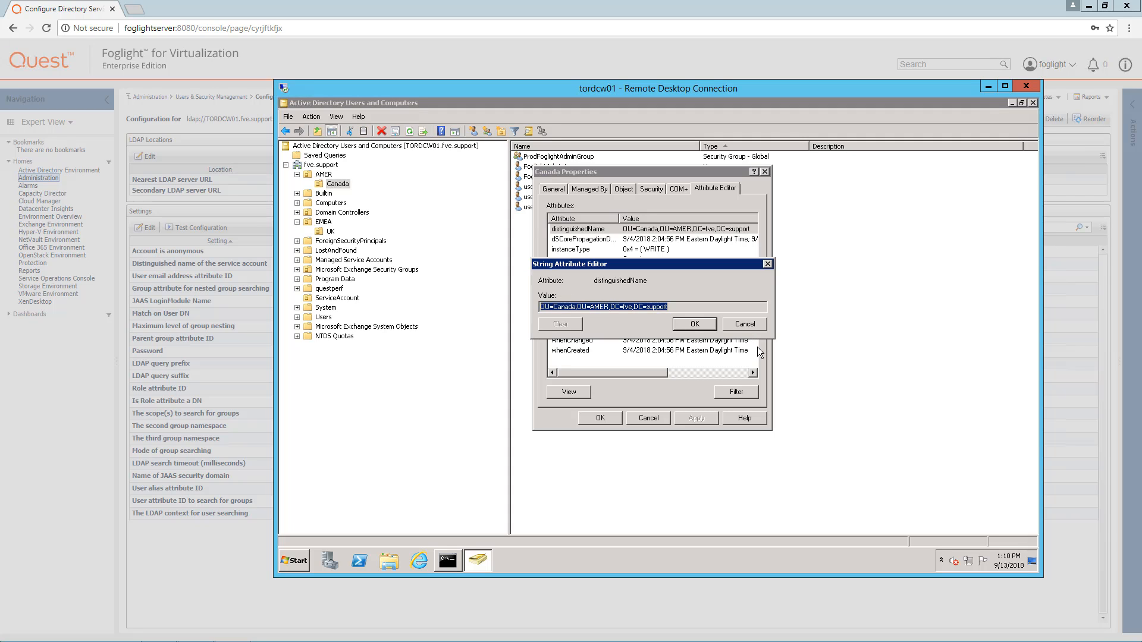
left_click(695, 324)
Paste OU=Canada,OU=AMER,DC=fve,DC=support as Foglight's group search scope, then return to the remote AD window.
left_click(187, 583)
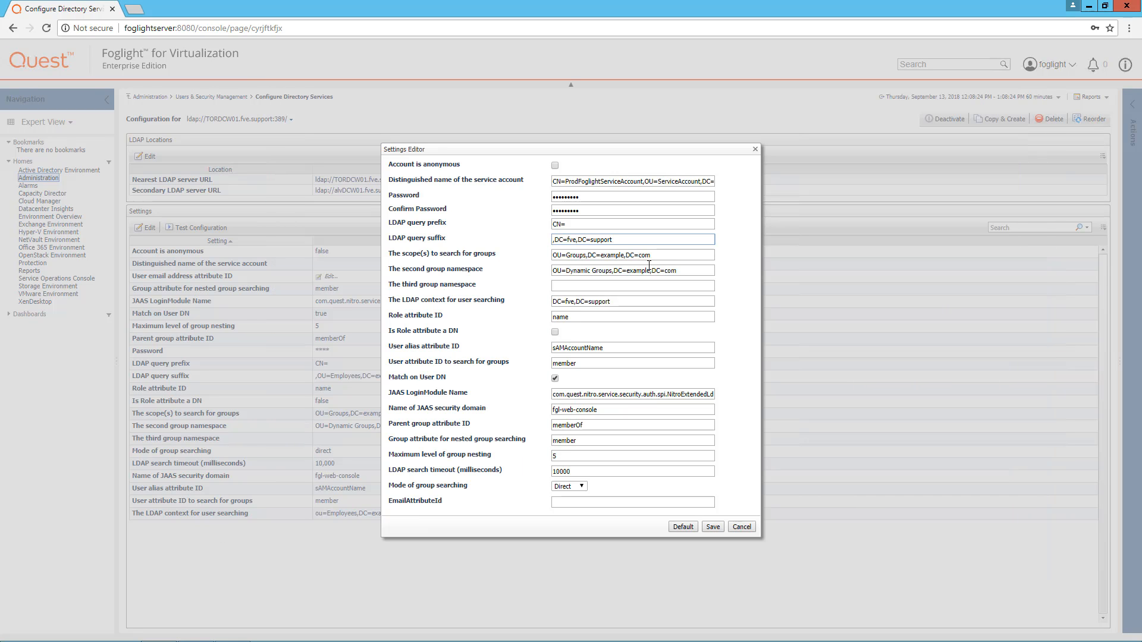
left_click_drag(661, 255, 536, 255)
key("ctrl+v")
right_click(227, 626)
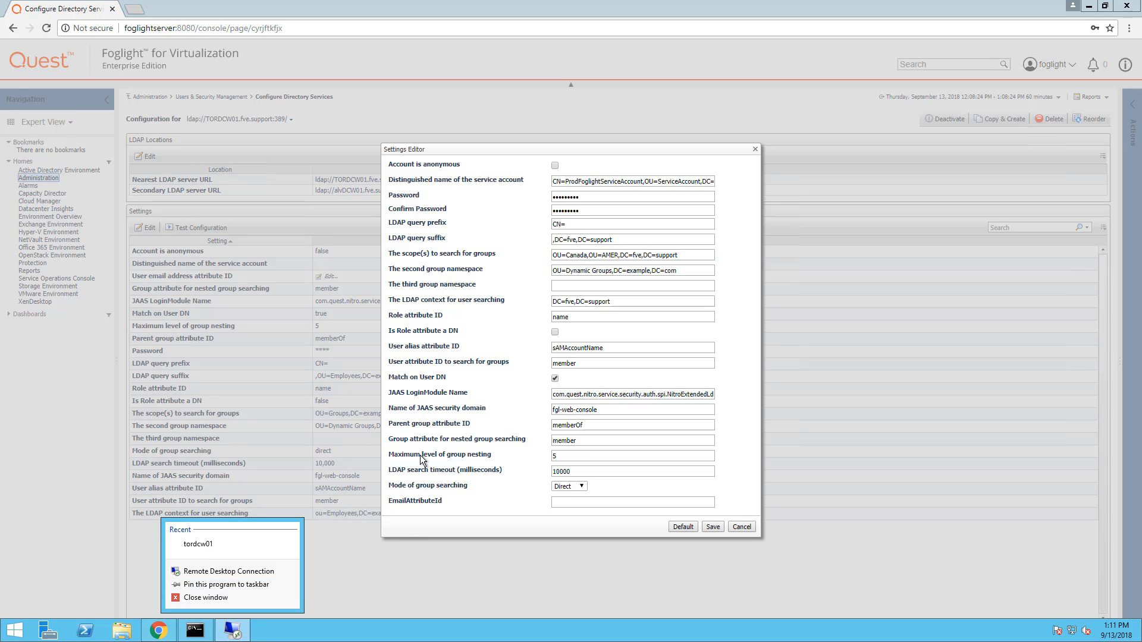
left_click(232, 630)
left_click(232, 629)
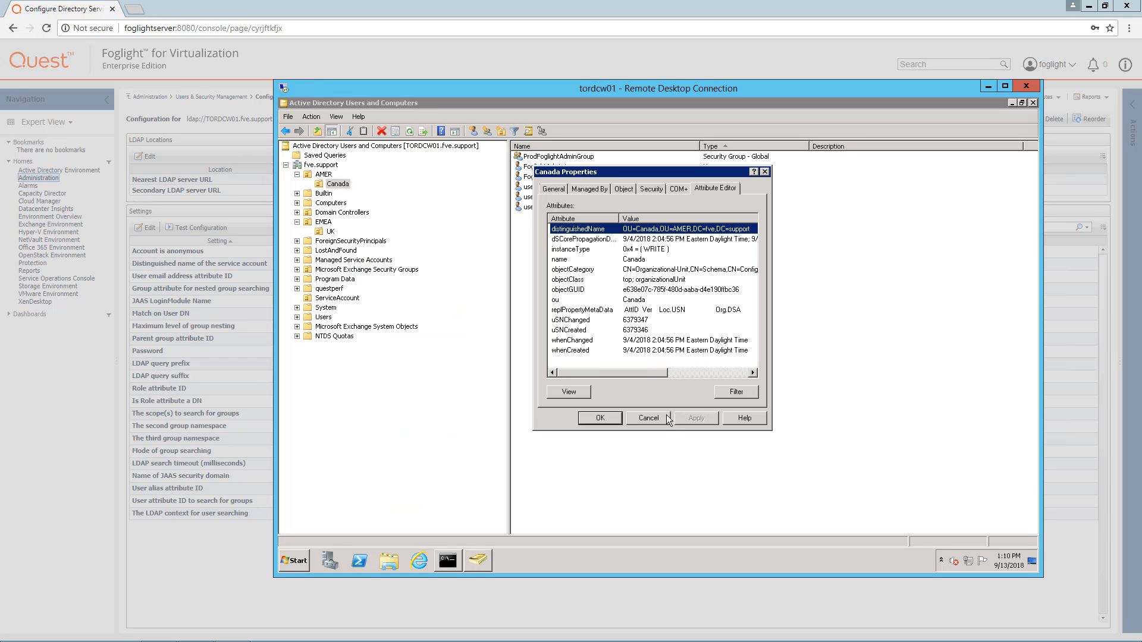
Close Canada's properties, copy OU=UK,OU=EMEA,DC=fve,DC=support from UK's Attribute Editor, and switch back to Foglight.
left_click(665, 417)
left_click(330, 231)
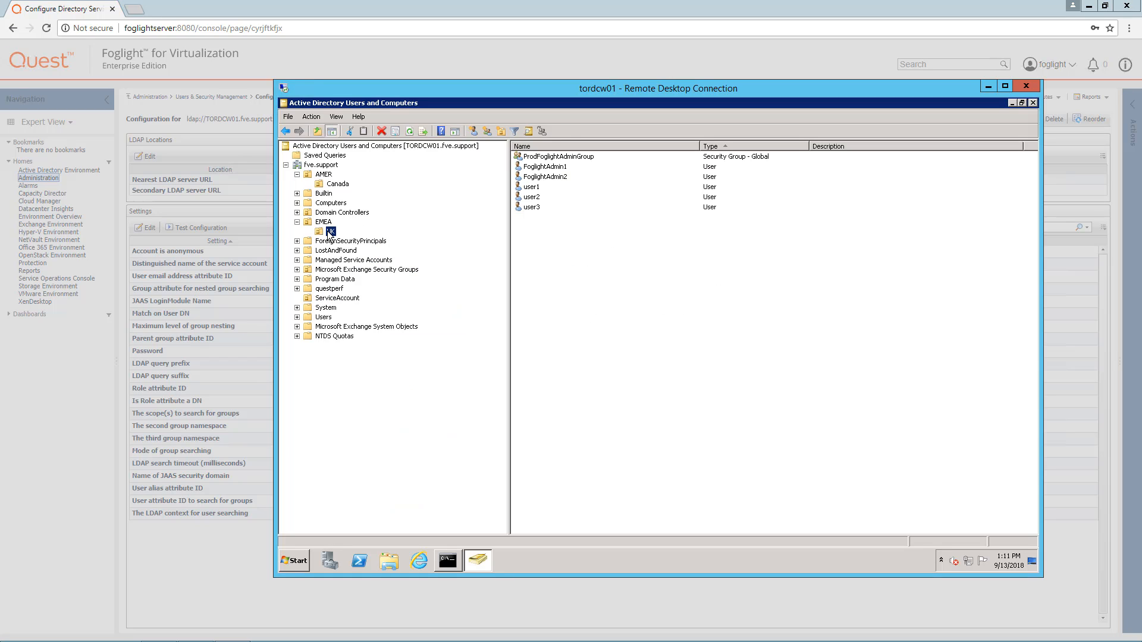
right_click(329, 232)
left_click(364, 371)
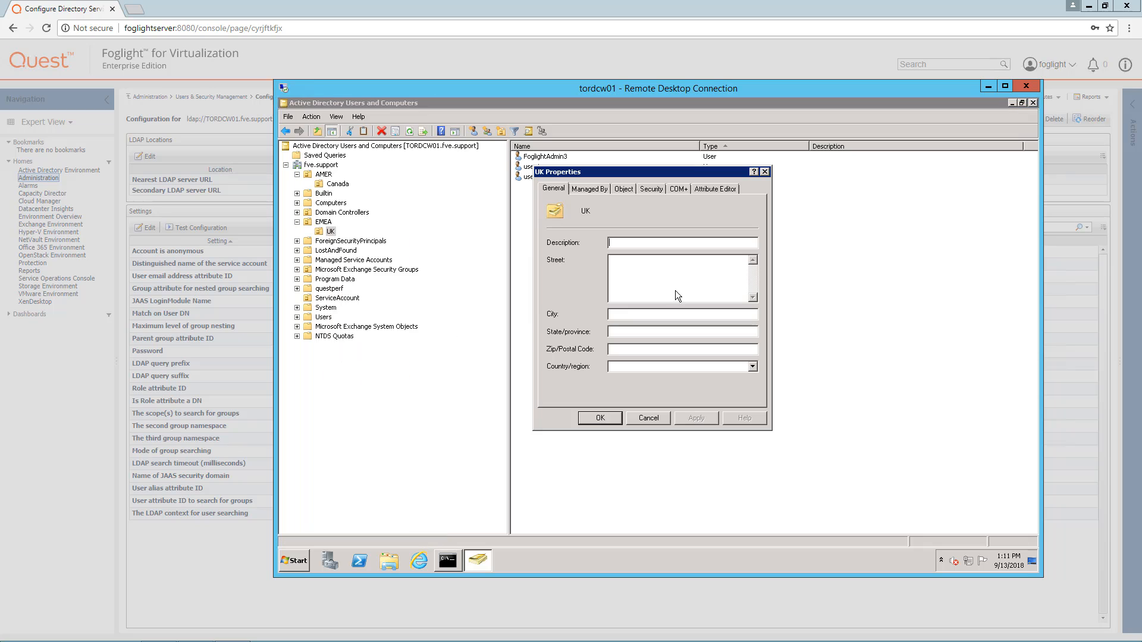
left_click(711, 189)
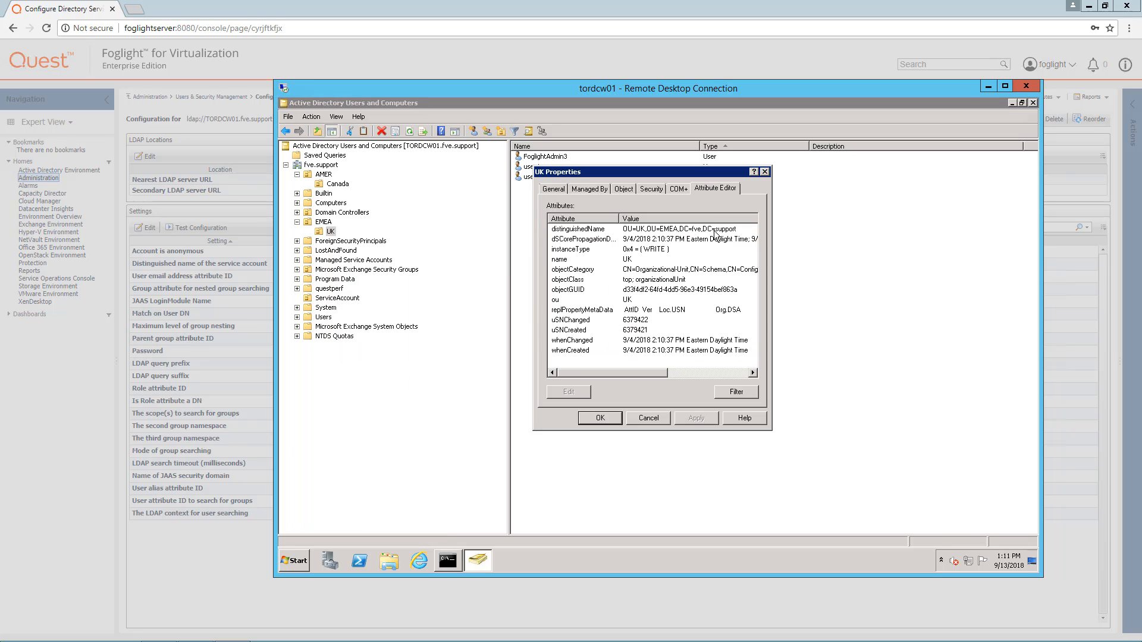
double_click(715, 236)
left_click_drag(654, 306, 510, 305)
key("ctrl+c")
left_click(693, 324)
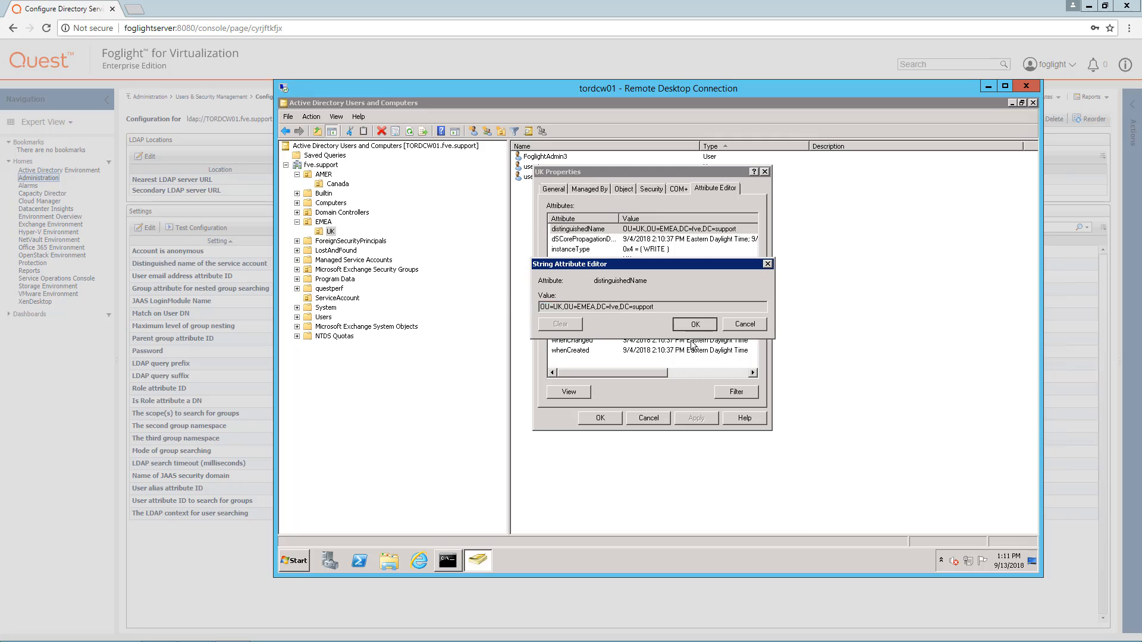
left_click(659, 417)
left_click(239, 477)
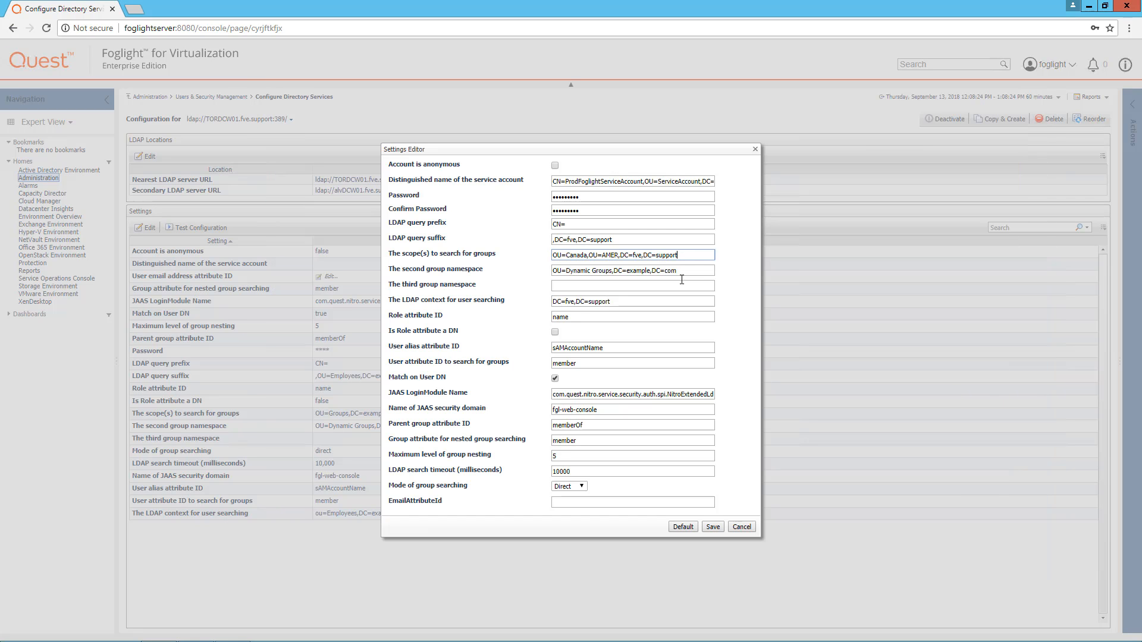
Paste OU=UK,OU=EMEA,DC=fve,DC=support as the second group namespace, save, and start Test Configuration.
left_click(665, 271)
left_click_drag(665, 271, 523, 270)
key("ctrl+v")
left_click(712, 527)
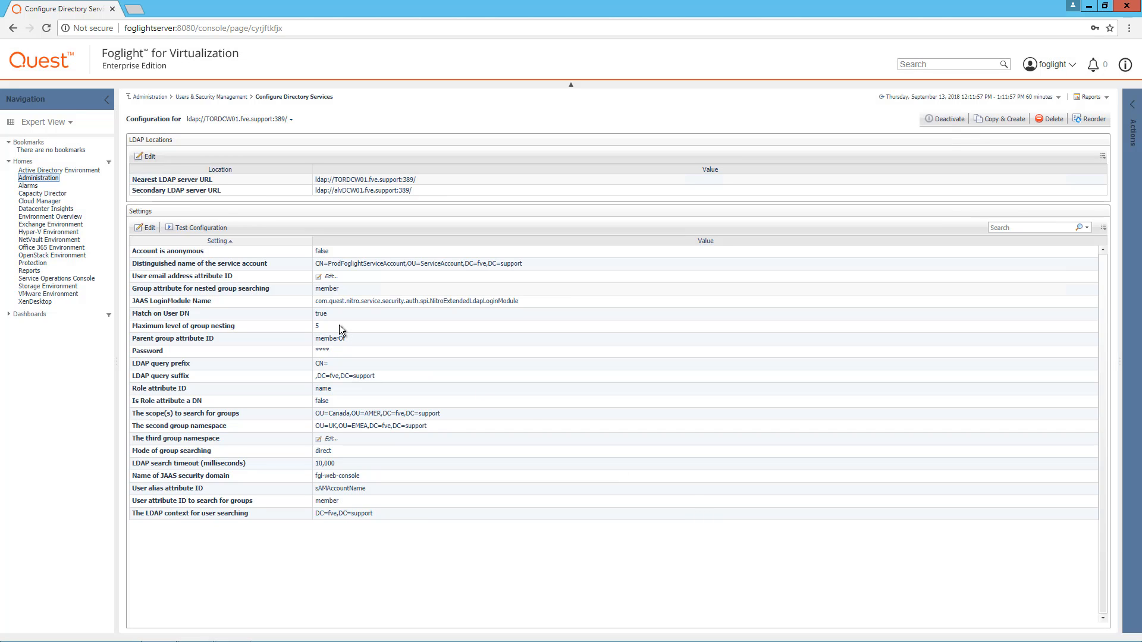
left_click(201, 229)
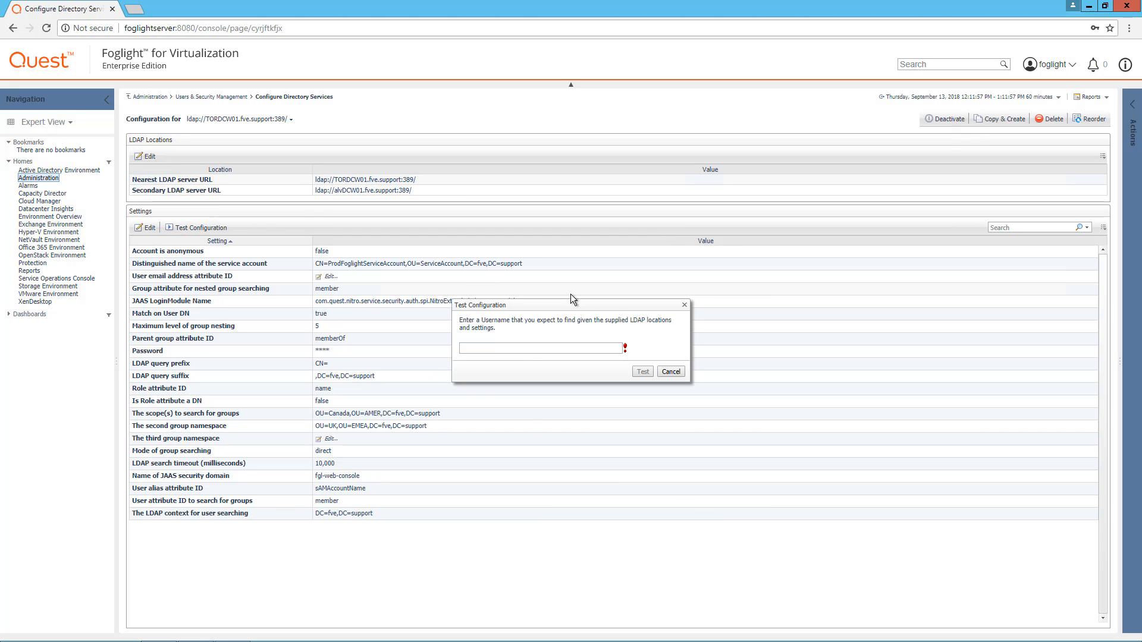
Test the saved LDAP configuration with username foglightadmin1 and confirm it reports 'Configuration valid'.
left_click(534, 350)
type("foglightadmin1")
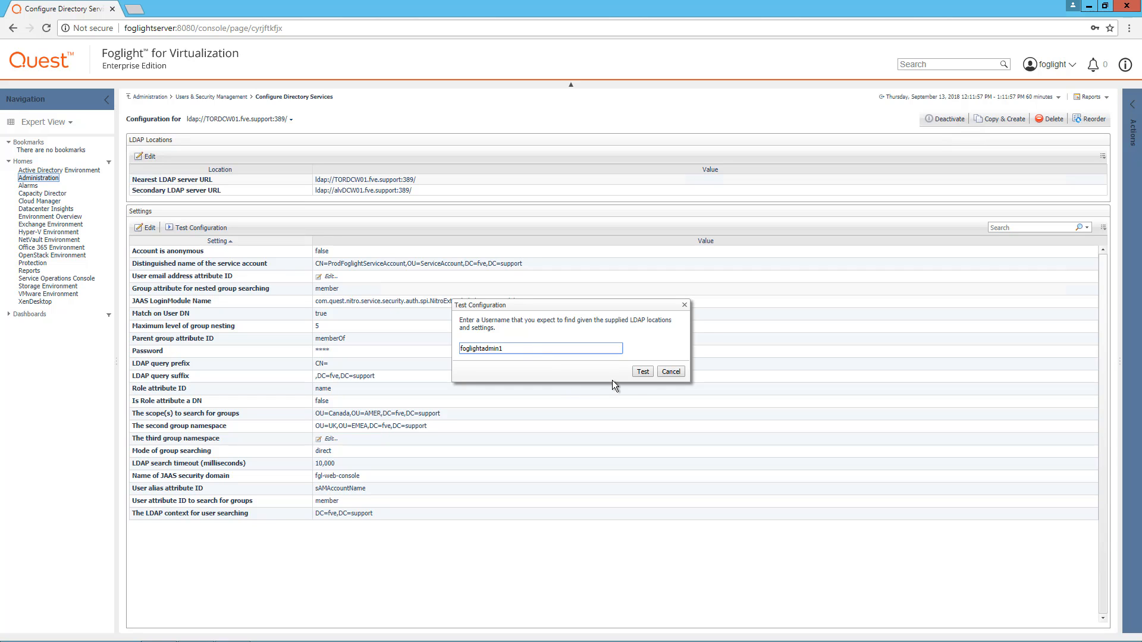
left_click(641, 374)
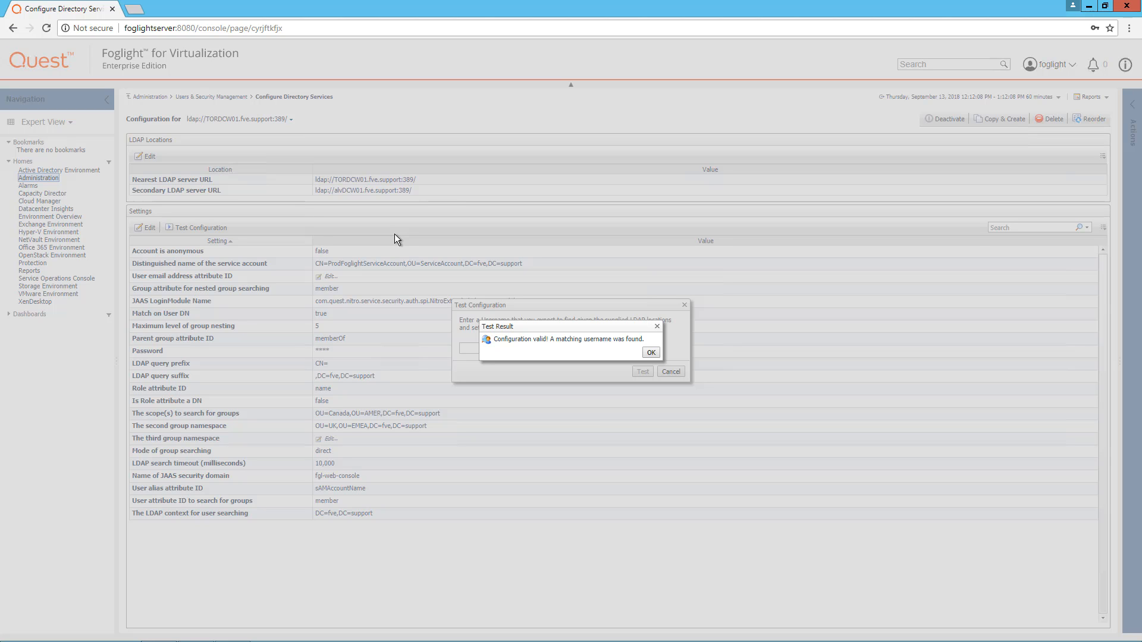
left_click(648, 354)
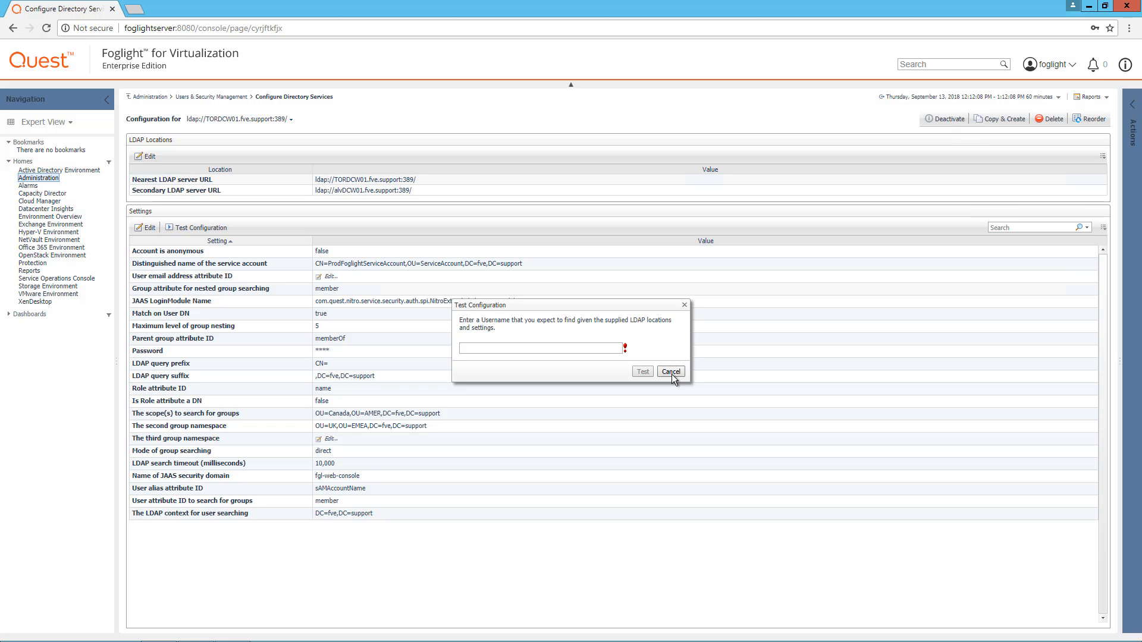
left_click(671, 372)
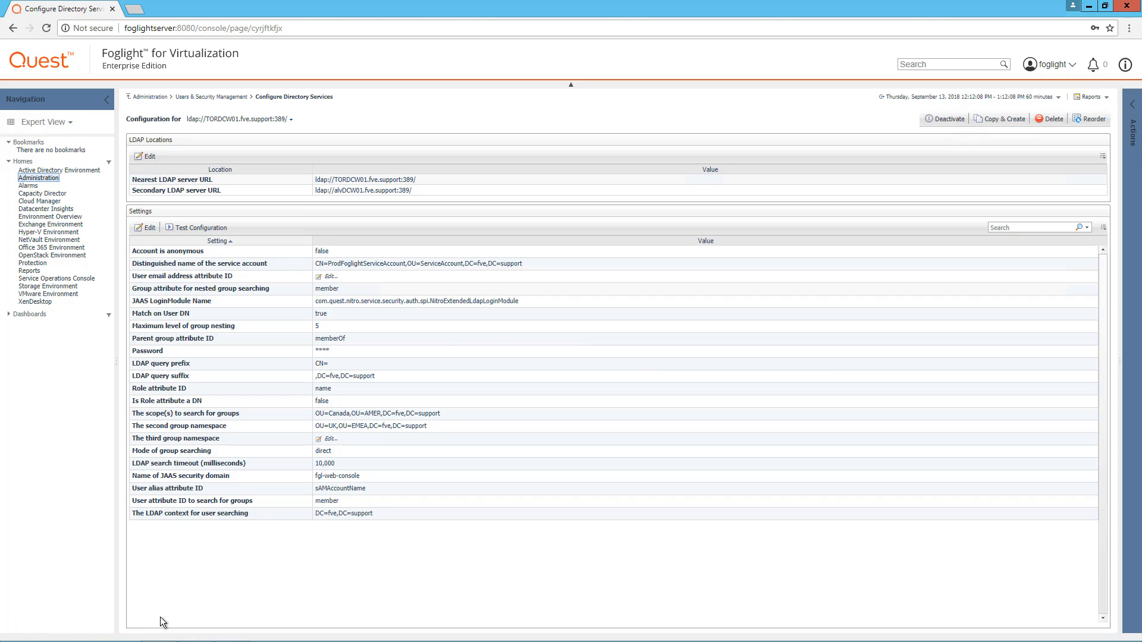
left_click(231, 630)
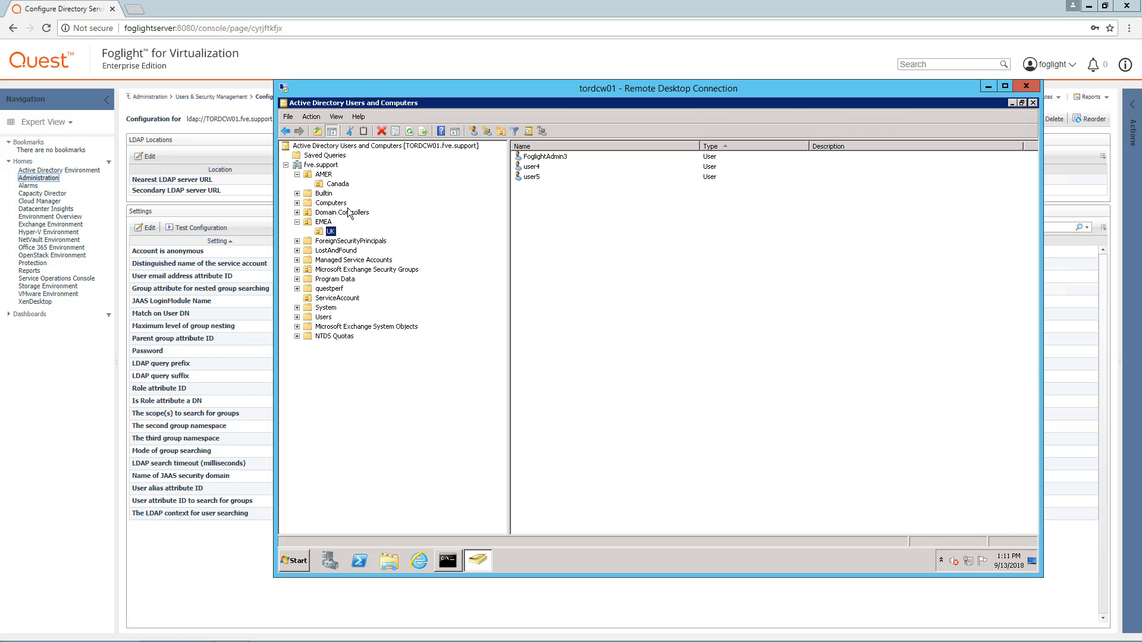
Open ProdFoglightAdminGroup's properties under AMER > Canada and copy its exact group name.
left_click(338, 185)
left_click(544, 167)
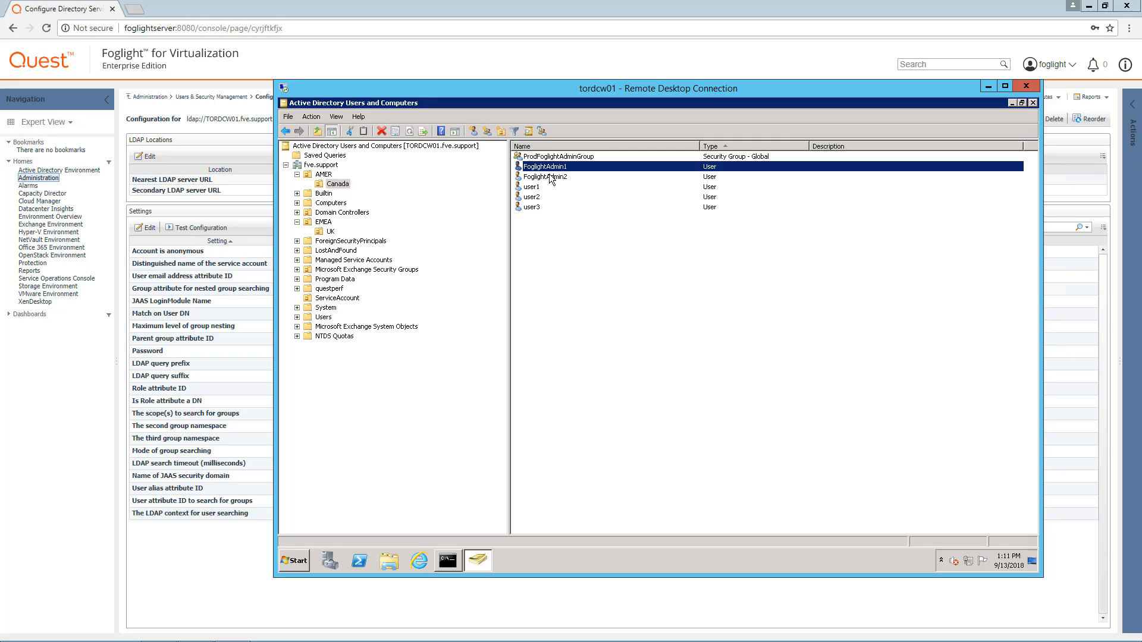
left_click(545, 177)
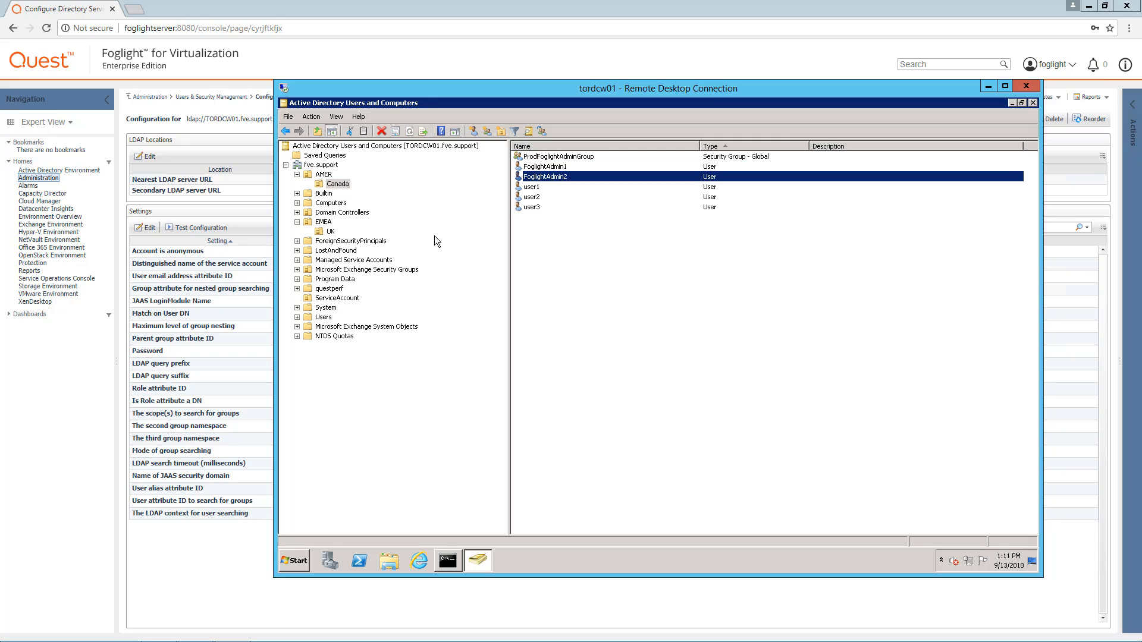
double_click(587, 157)
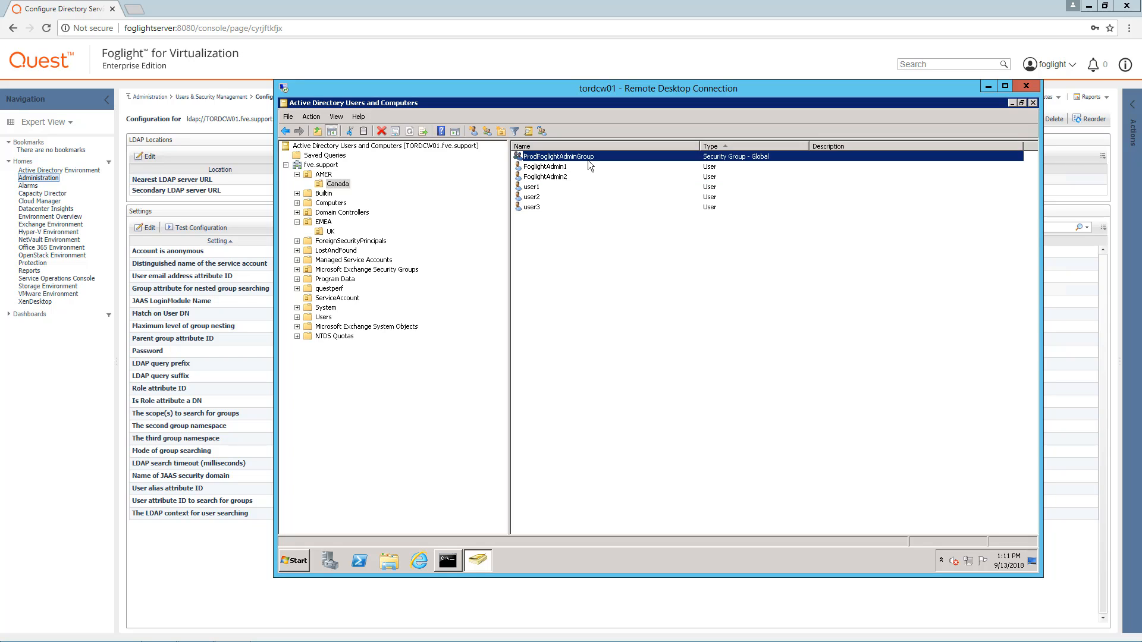
left_click_drag(740, 255, 634, 249)
key("ctrl+c")
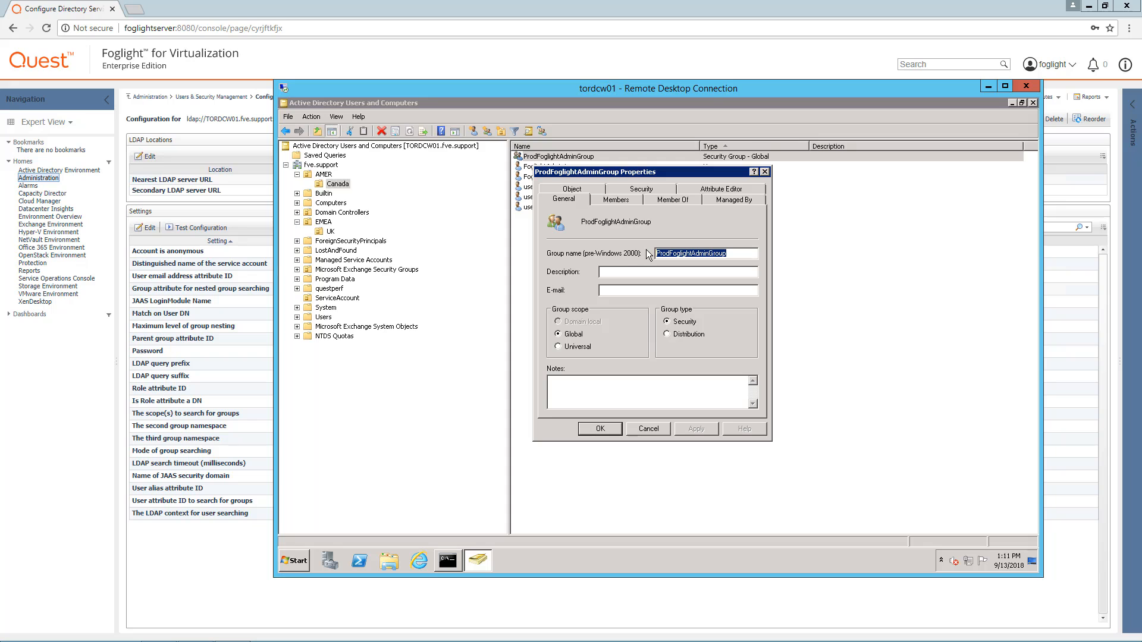
left_click(206, 581)
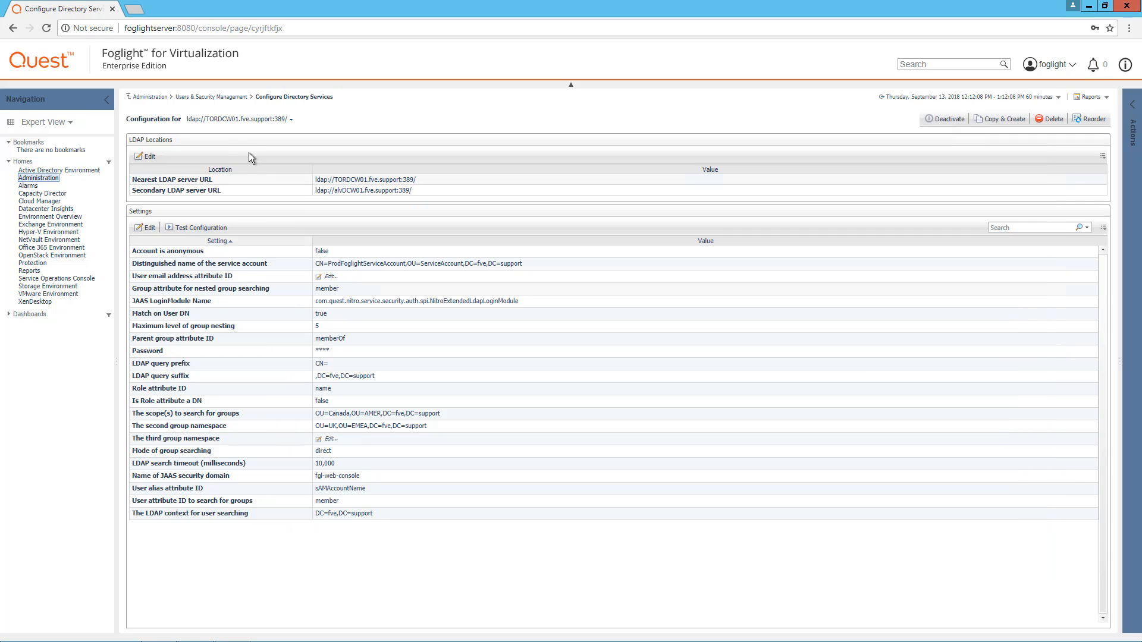
Import ProdFoglightAdminGroup from LDAP by pasting its name and searching the group list.
left_click(219, 97)
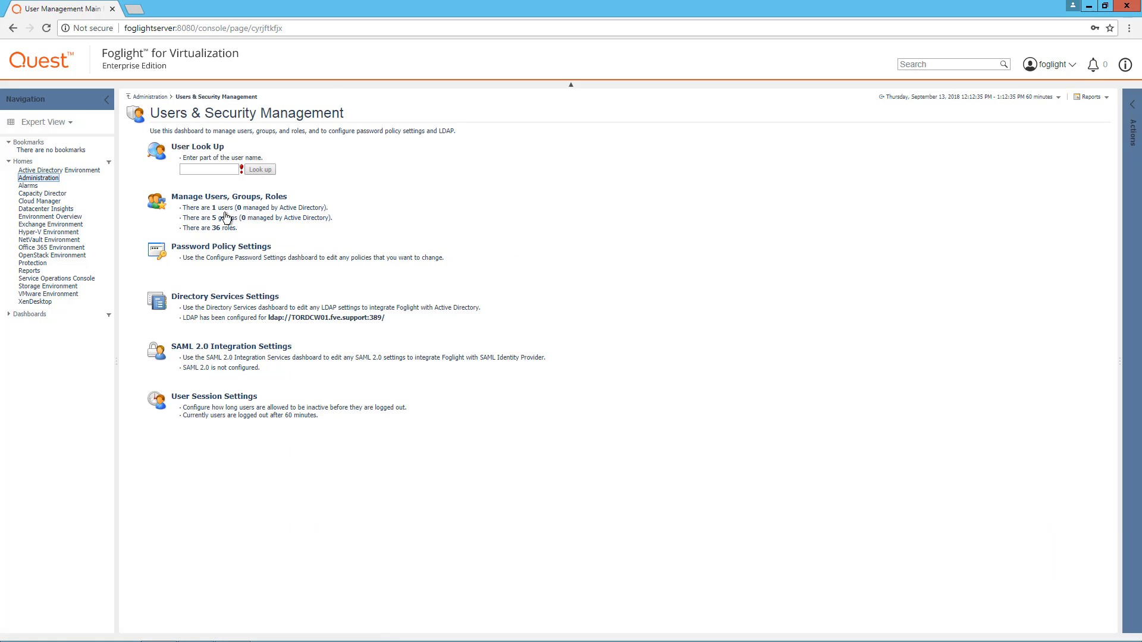
left_click(231, 220)
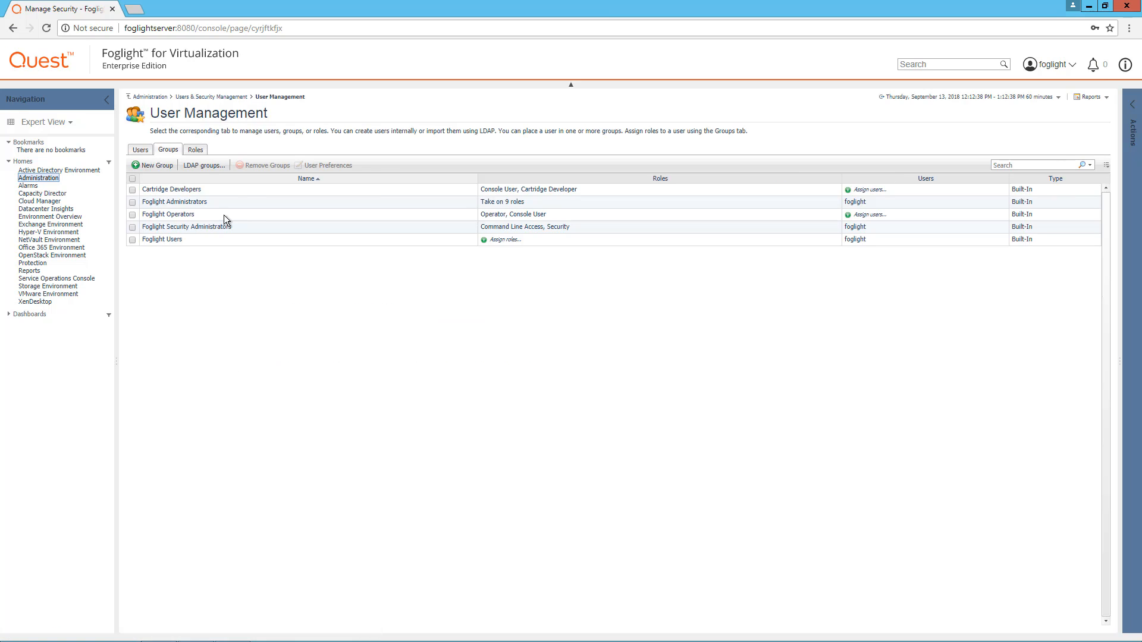
left_click(199, 167)
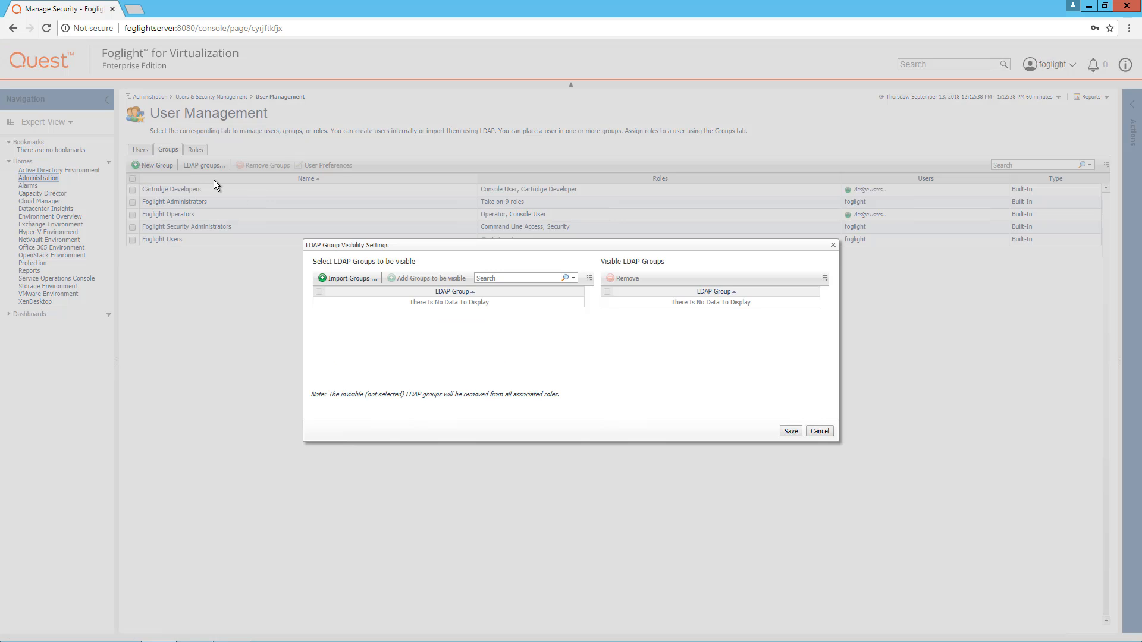
left_click(344, 283)
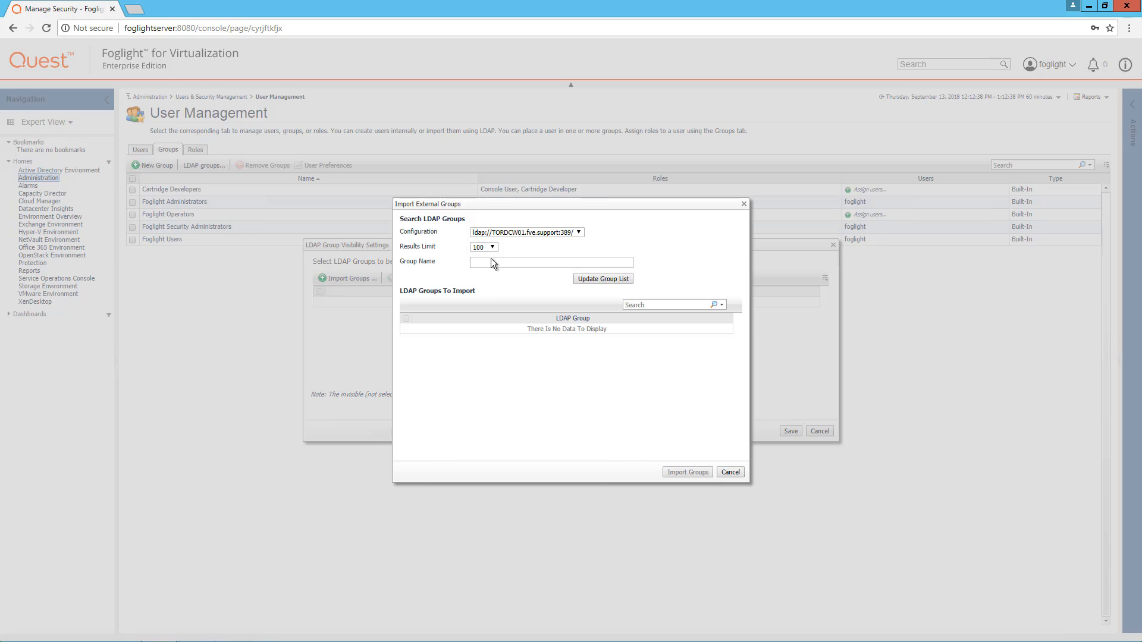
left_click(492, 263)
key("ctrl+v")
left_click(609, 282)
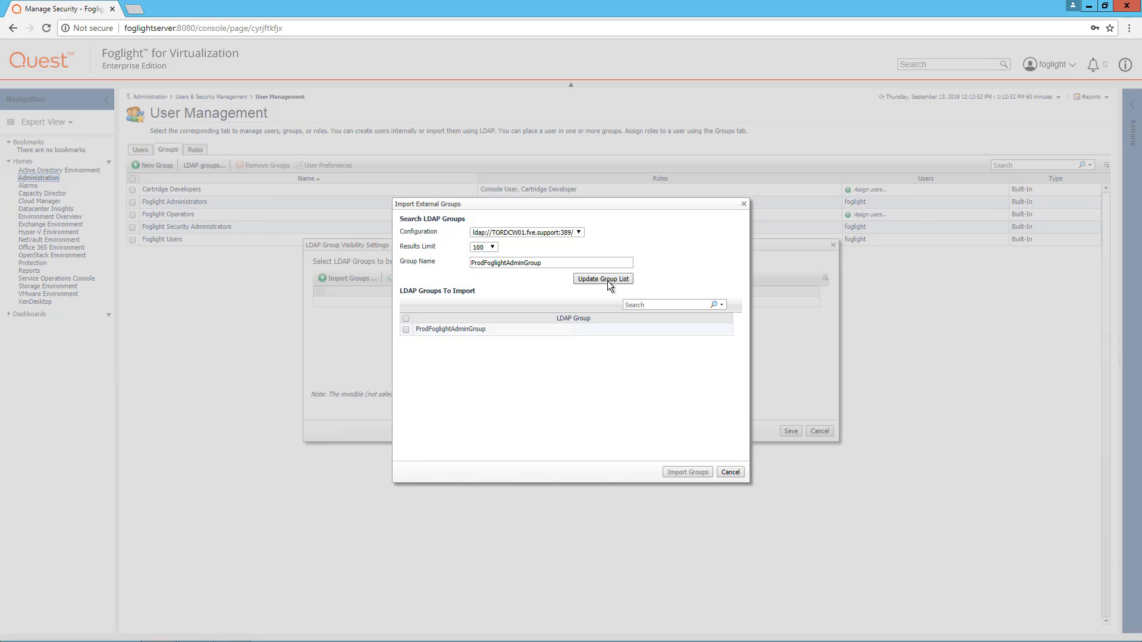
left_click(405, 329)
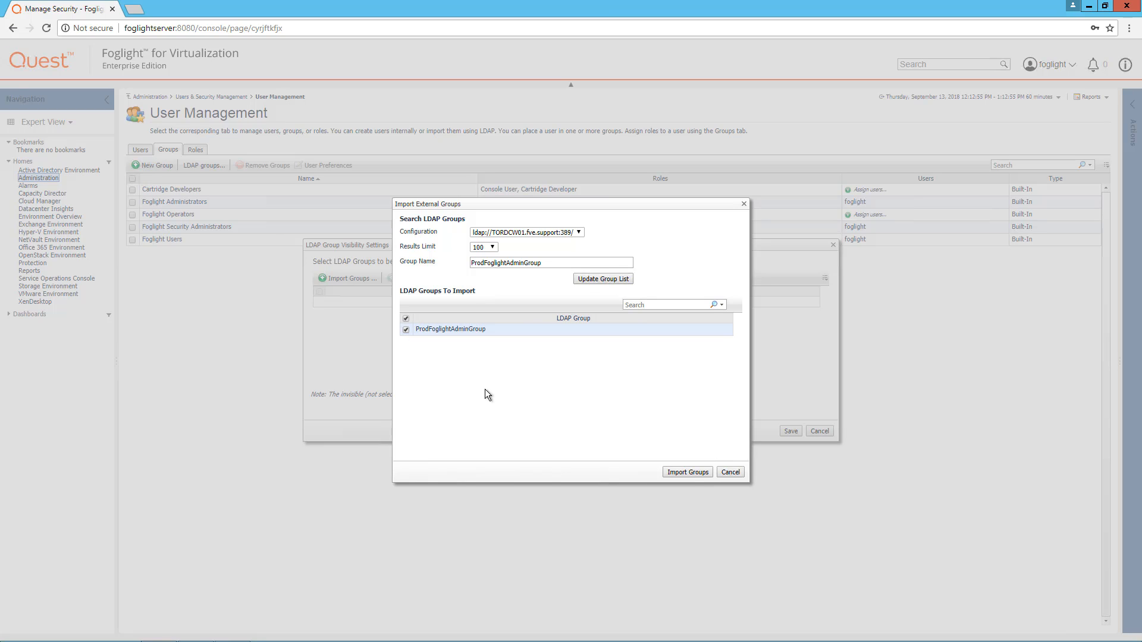
left_click(688, 473)
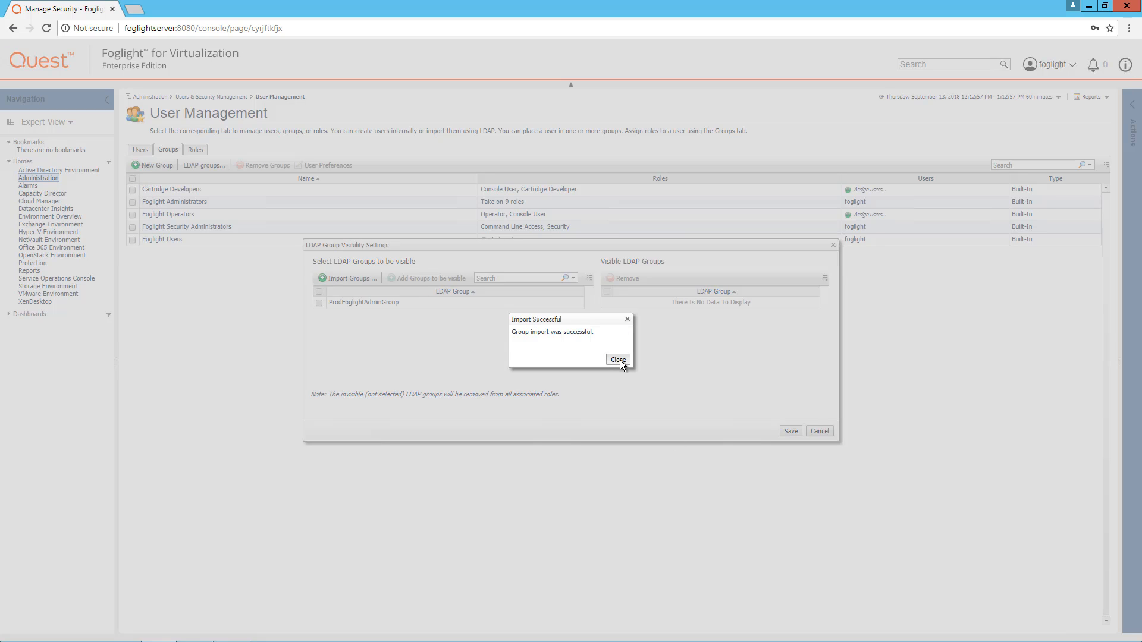
left_click(618, 360)
Make ProdFoglightAdminGroup visible and save the LDAP group visibility settings.
left_click(319, 302)
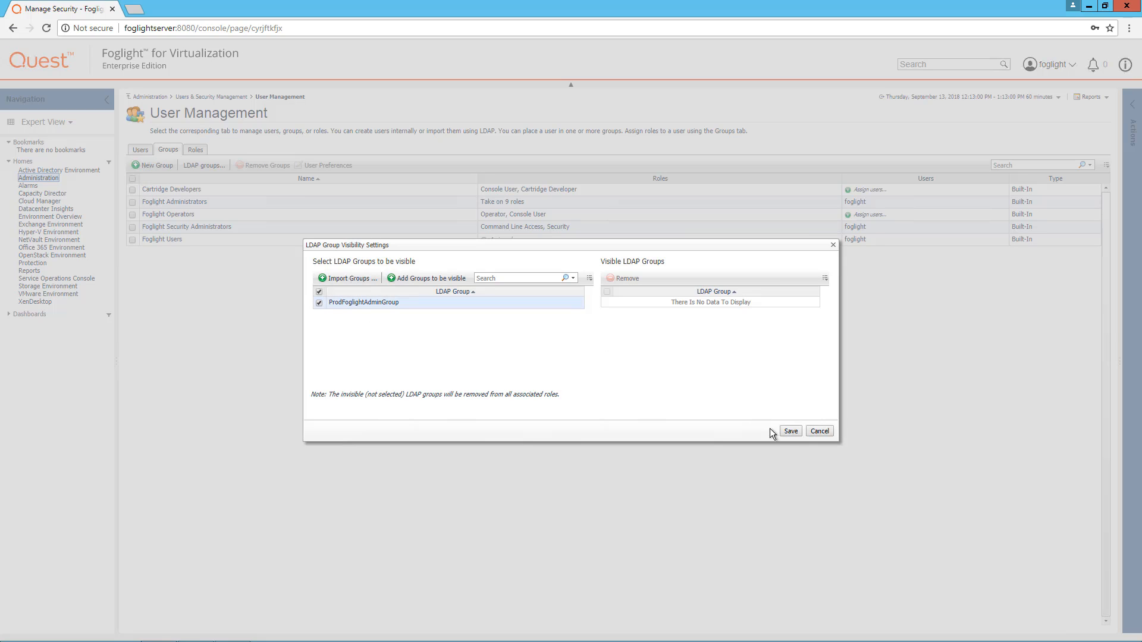
left_click(429, 278)
left_click(789, 431)
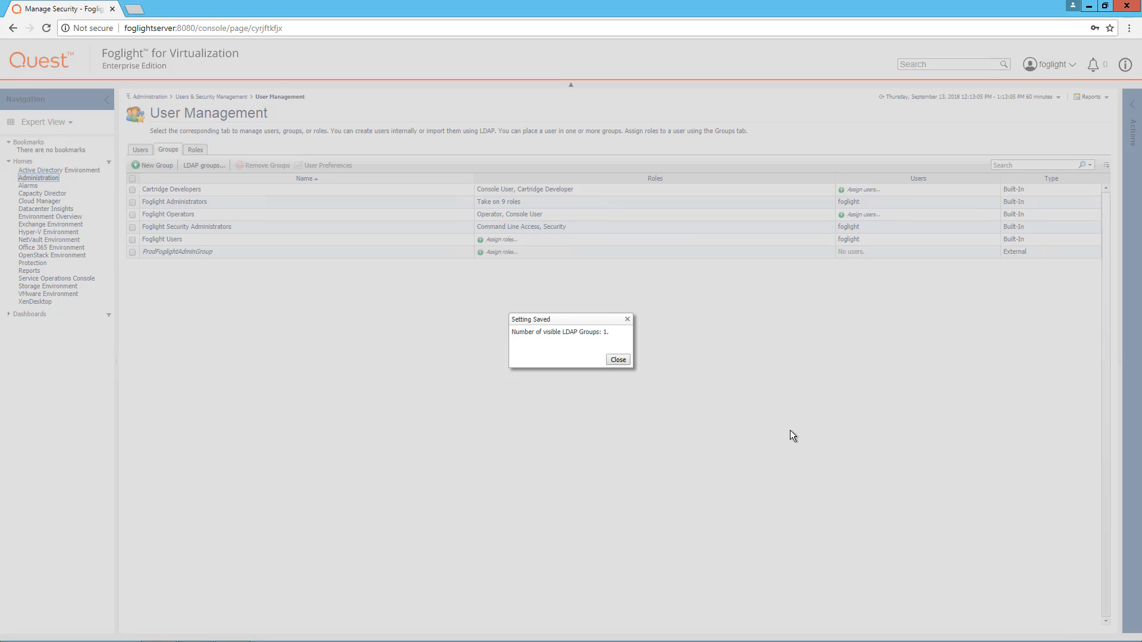
left_click(617, 361)
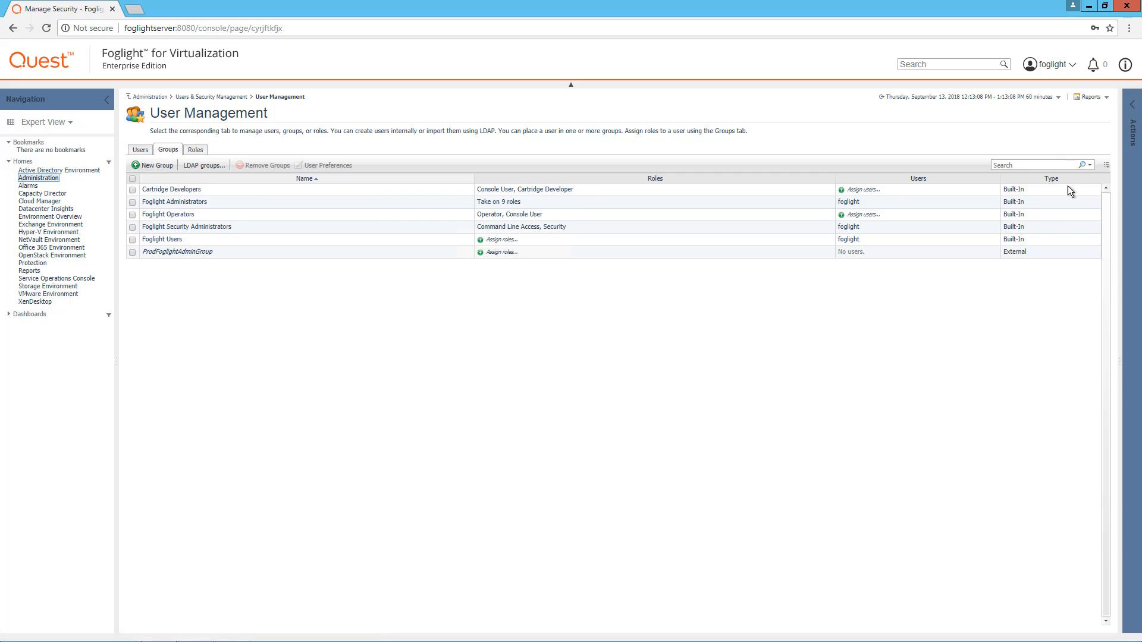
Assign the Administrator and Security roles to ProdFoglightAdminGroup and save them.
left_click_drag(1033, 253, 1005, 255)
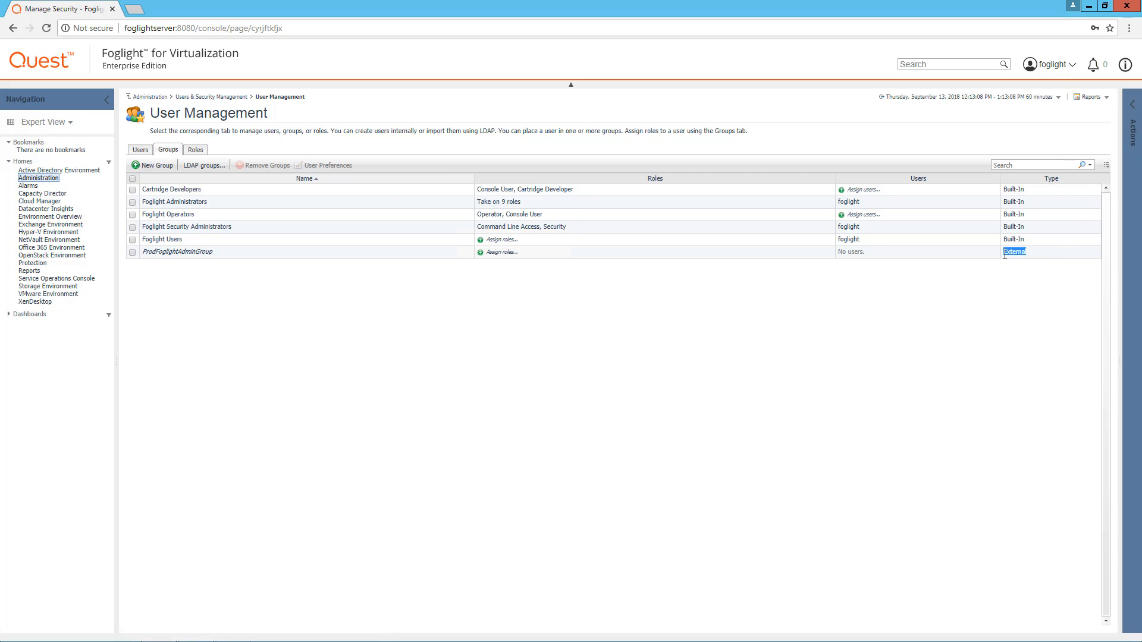
left_click(780, 330)
left_click(502, 253)
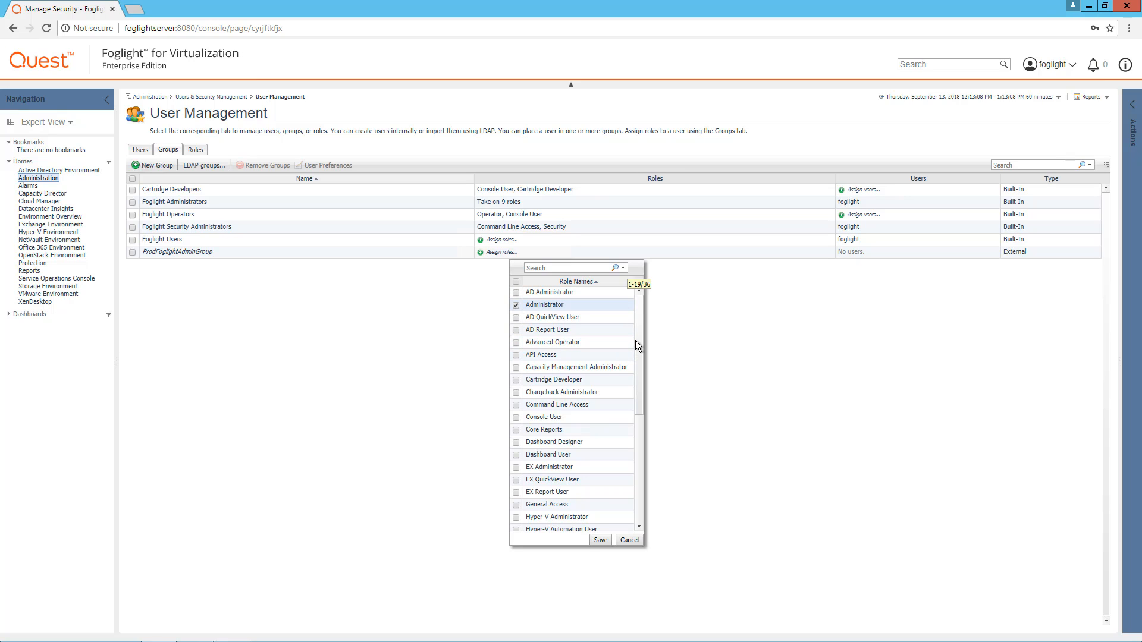
left_click_drag(637, 340, 637, 409)
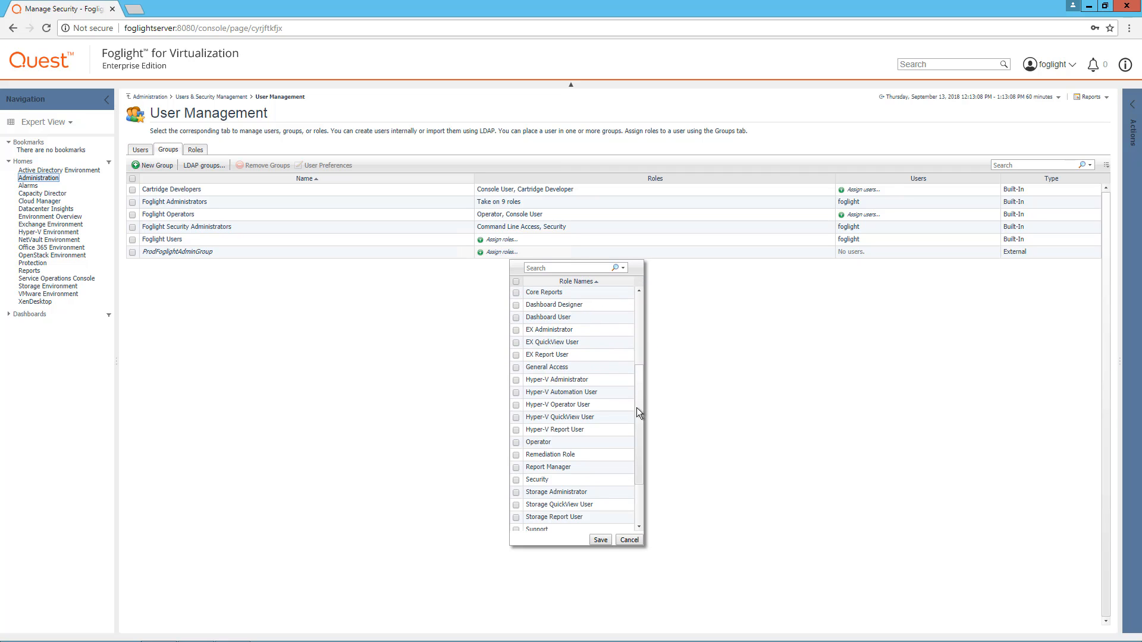
left_click(516, 479)
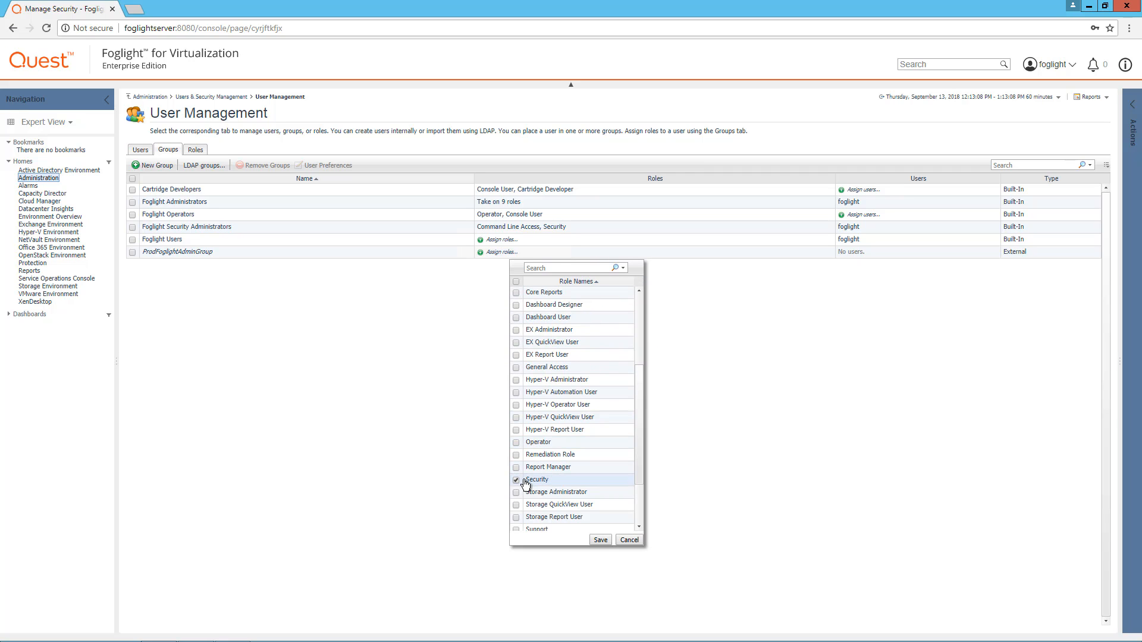
left_click(602, 544)
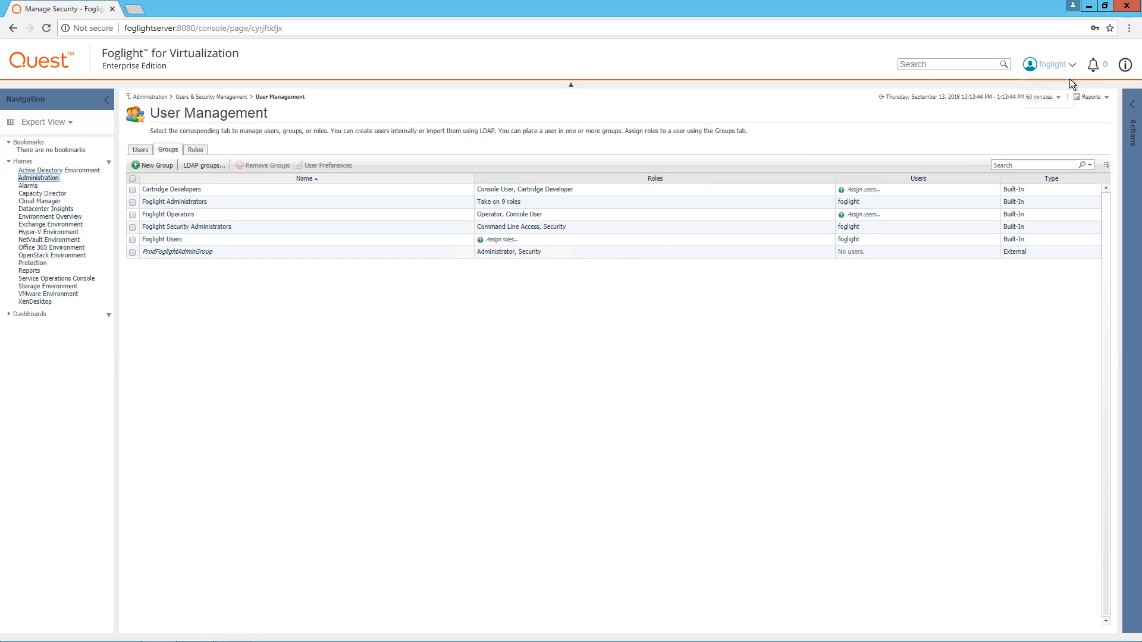
left_click(1062, 66)
Log out and sign in as AD admin foglightadmin1, skipping the walkthrough and accepting usage feedback.
left_click(1046, 101)
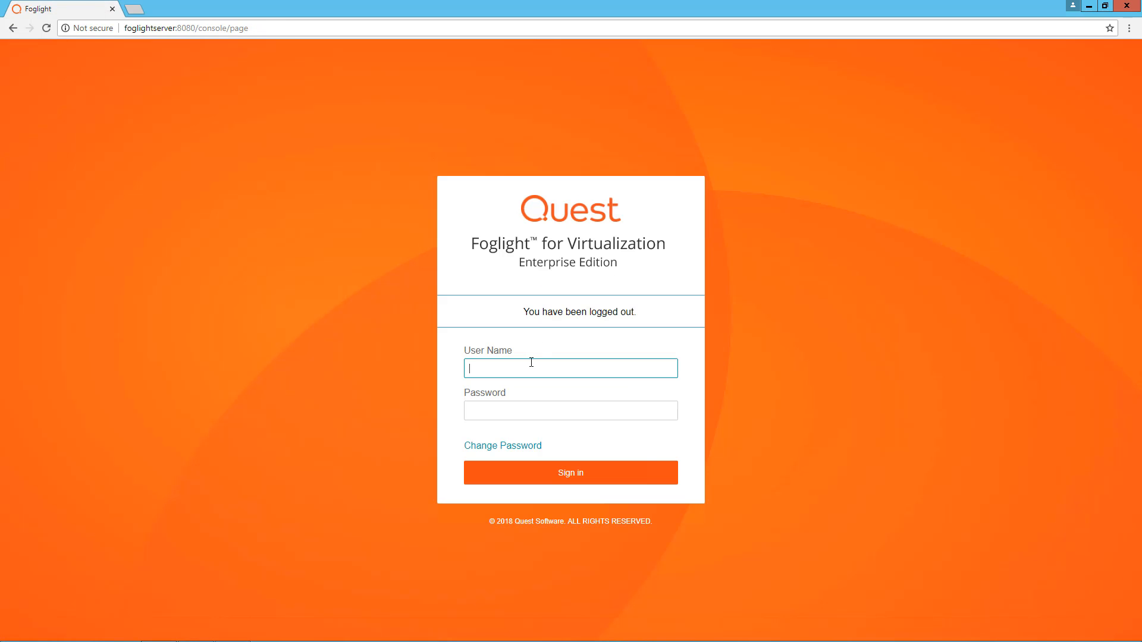
type("foglightadmin1")
key("Tab")
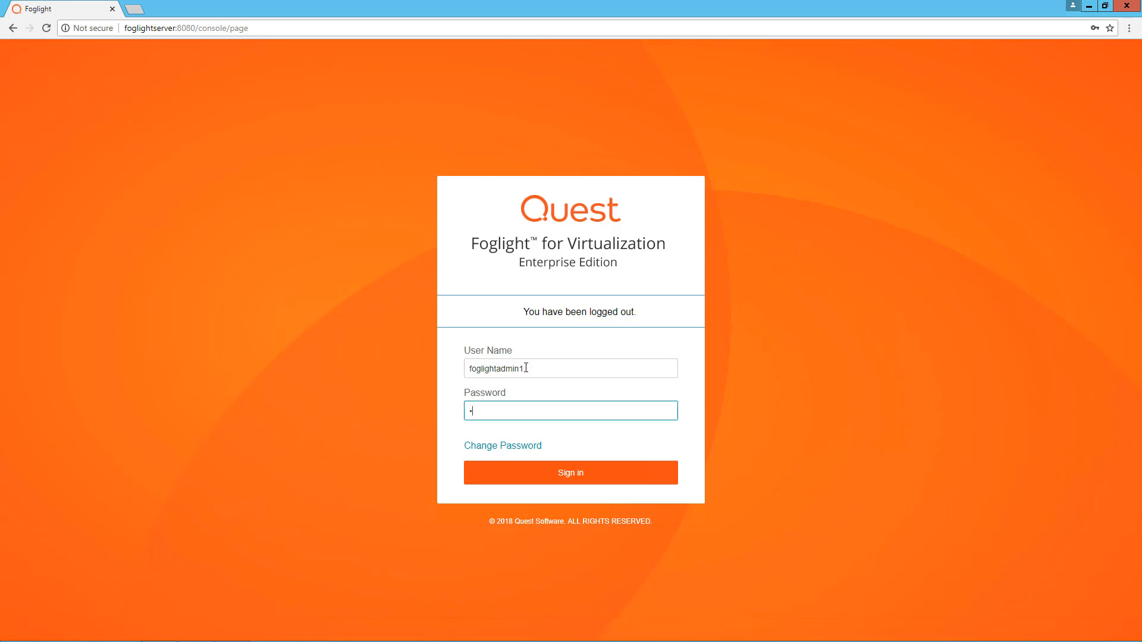
type("•••••••••")
key("Return")
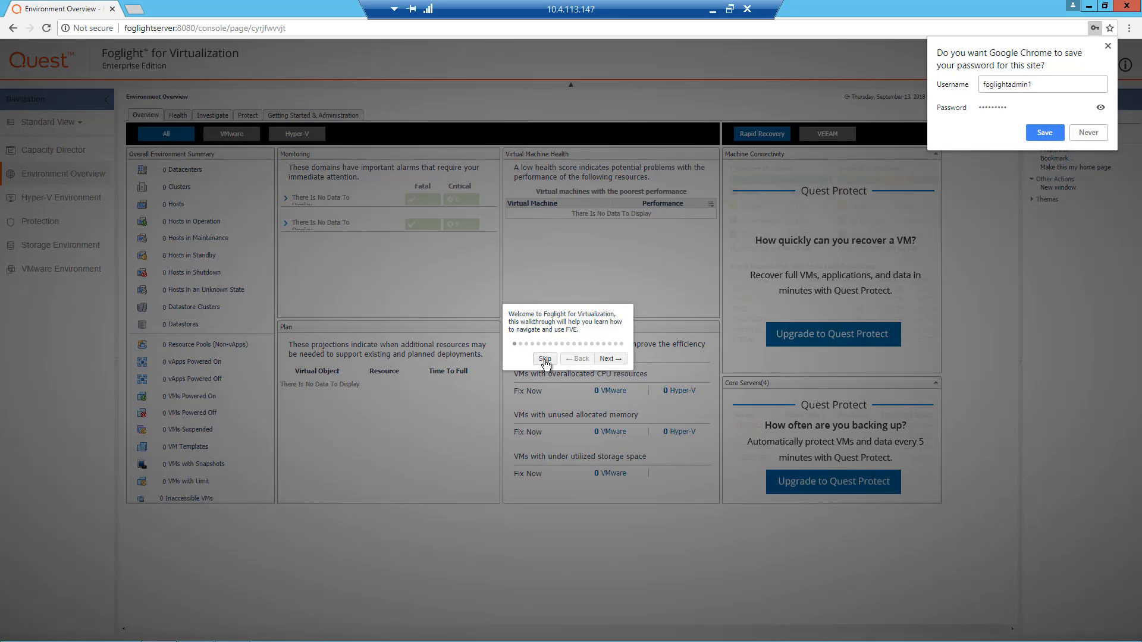
left_click(544, 359)
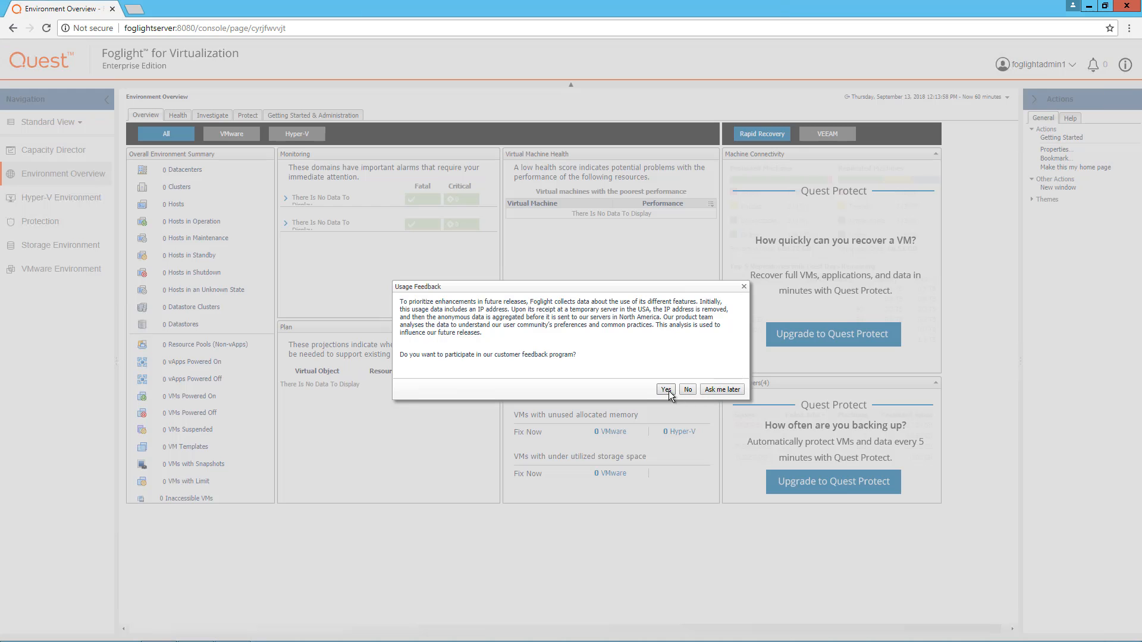
left_click(666, 390)
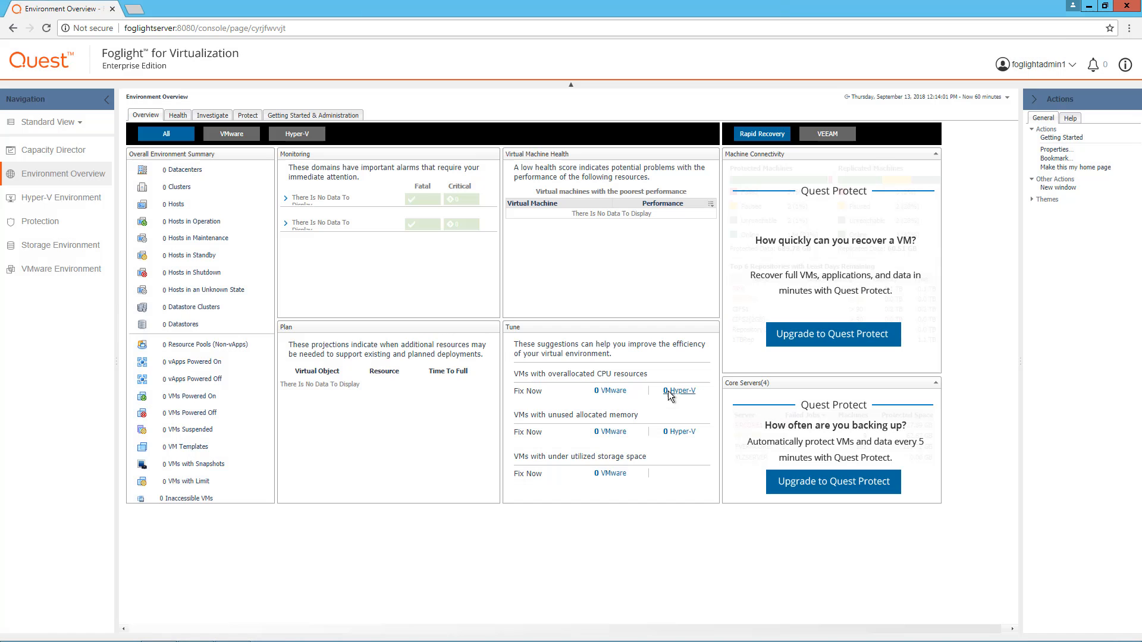
left_click(1071, 67)
Sign out and sign back in as foglightadmin3, skipping the walkthrough and accepting usage feedback.
left_click(1011, 84)
type("foglightadmin")
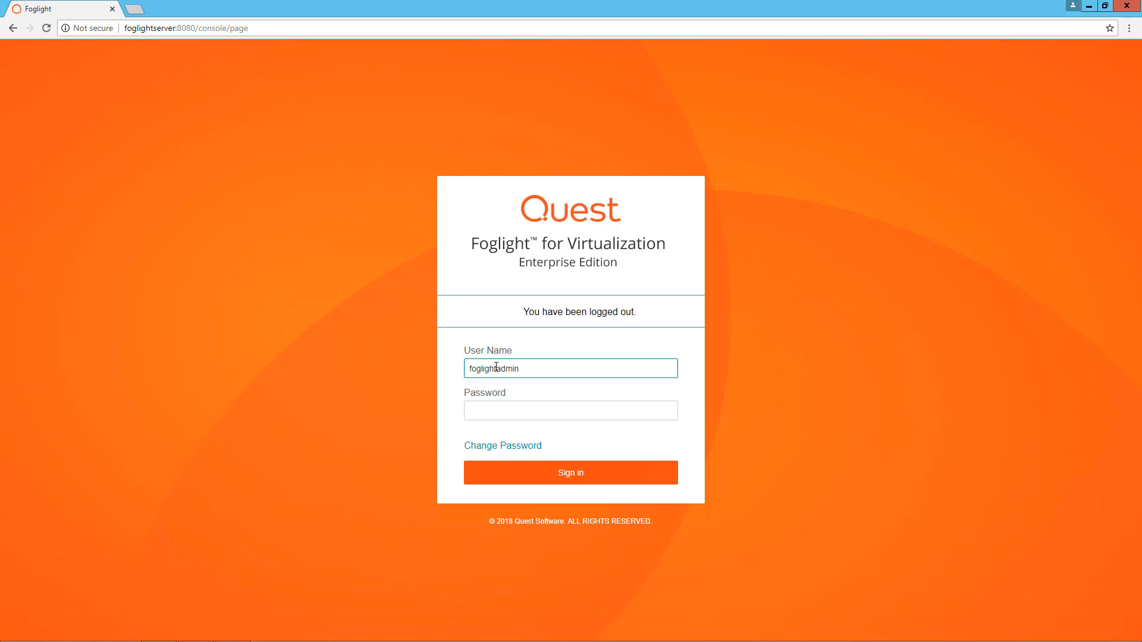
type("3")
key("Tab")
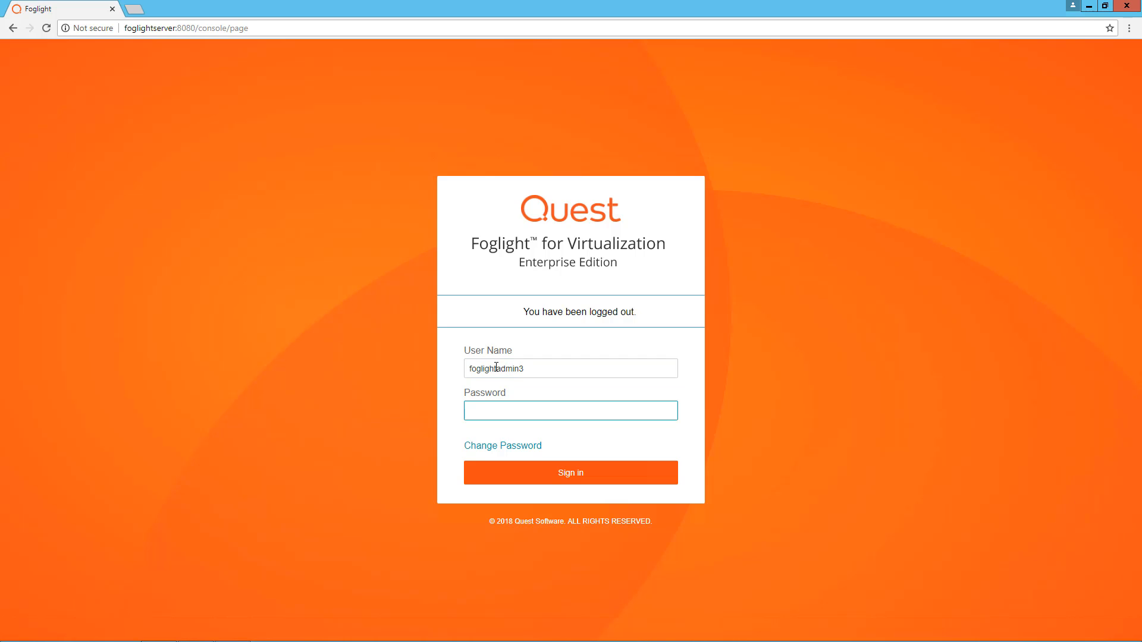
type("*********")
key("Return")
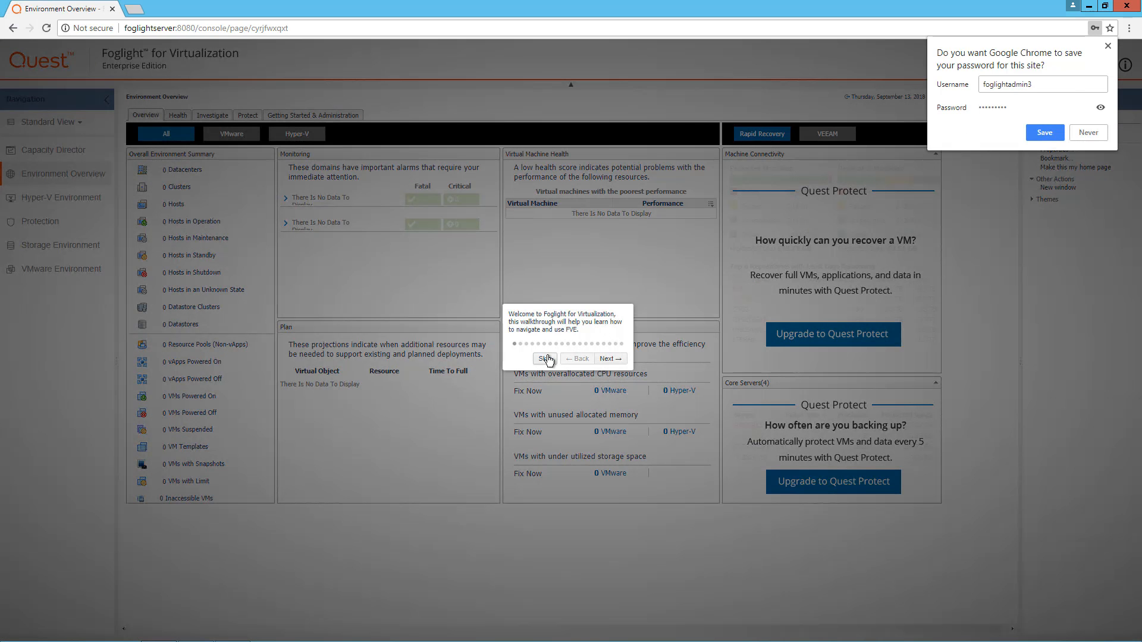
left_click(546, 359)
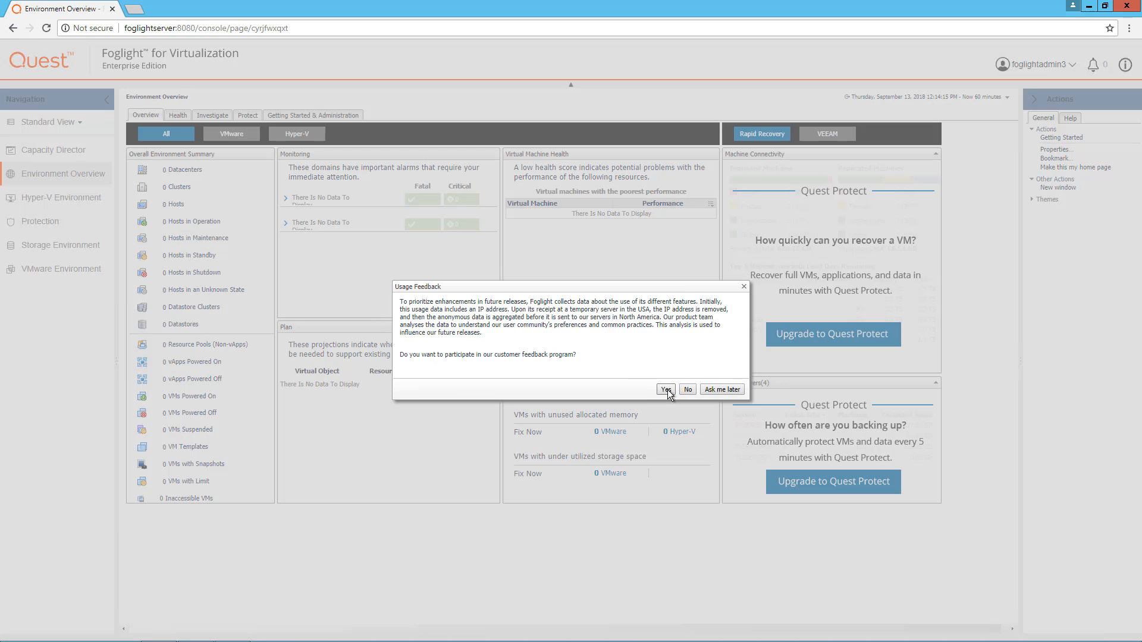
left_click(666, 390)
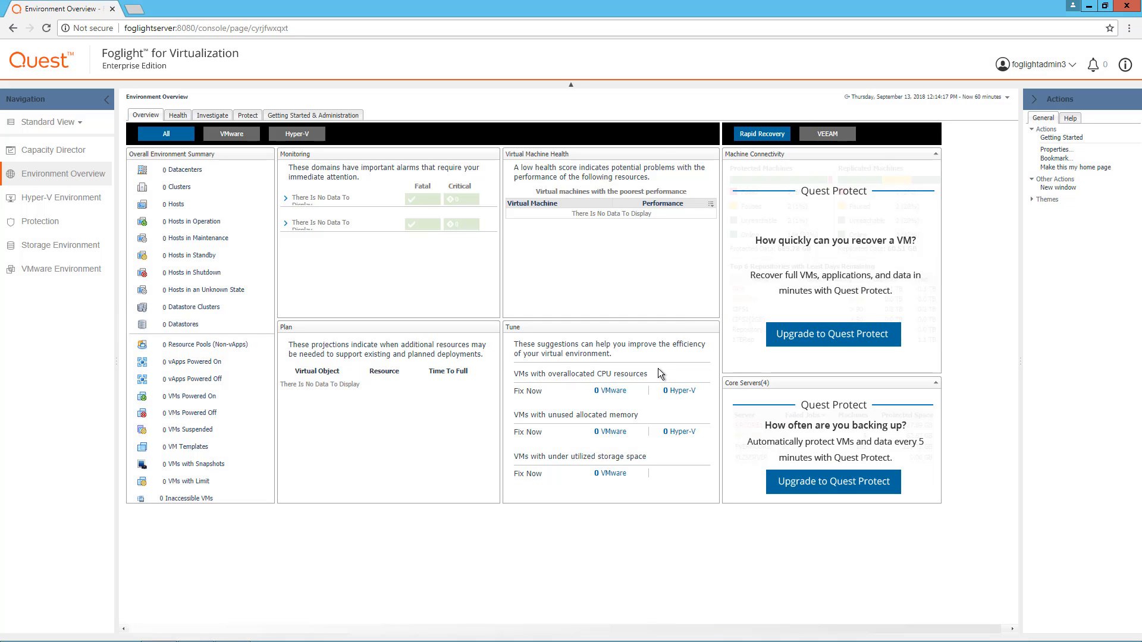